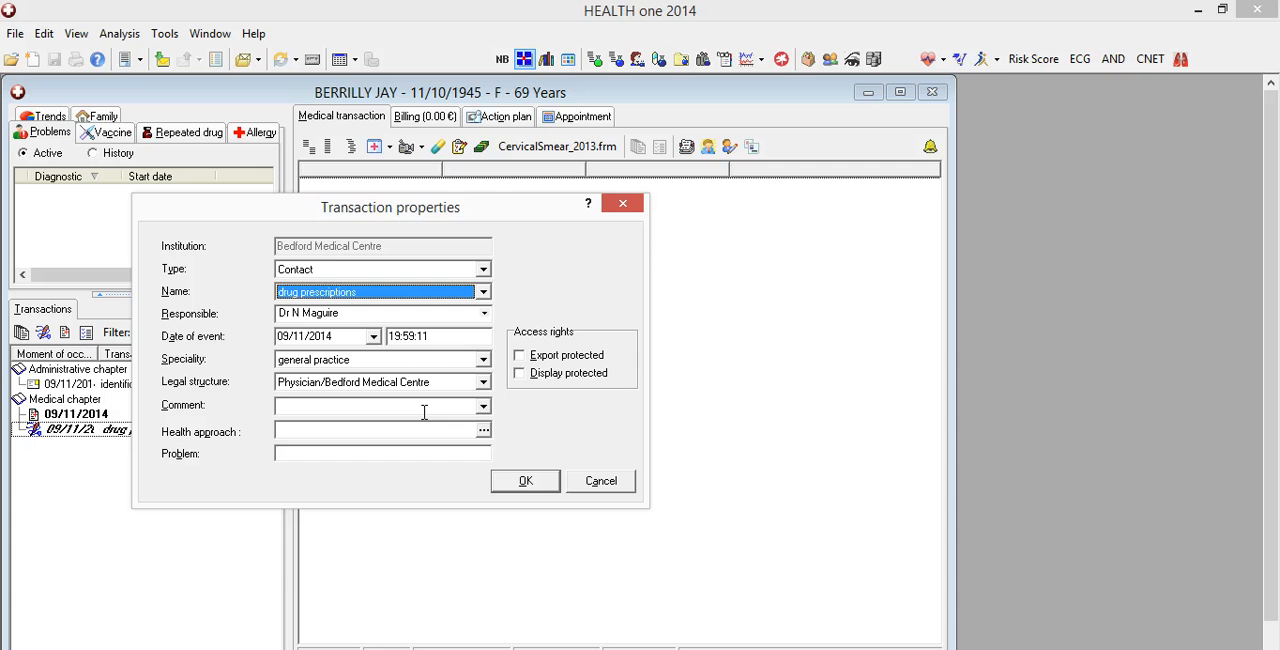
# Confirm the drug prescriptions contact and list drugs by disease in the maximized prescription manager
pyautogui.click(525, 482)
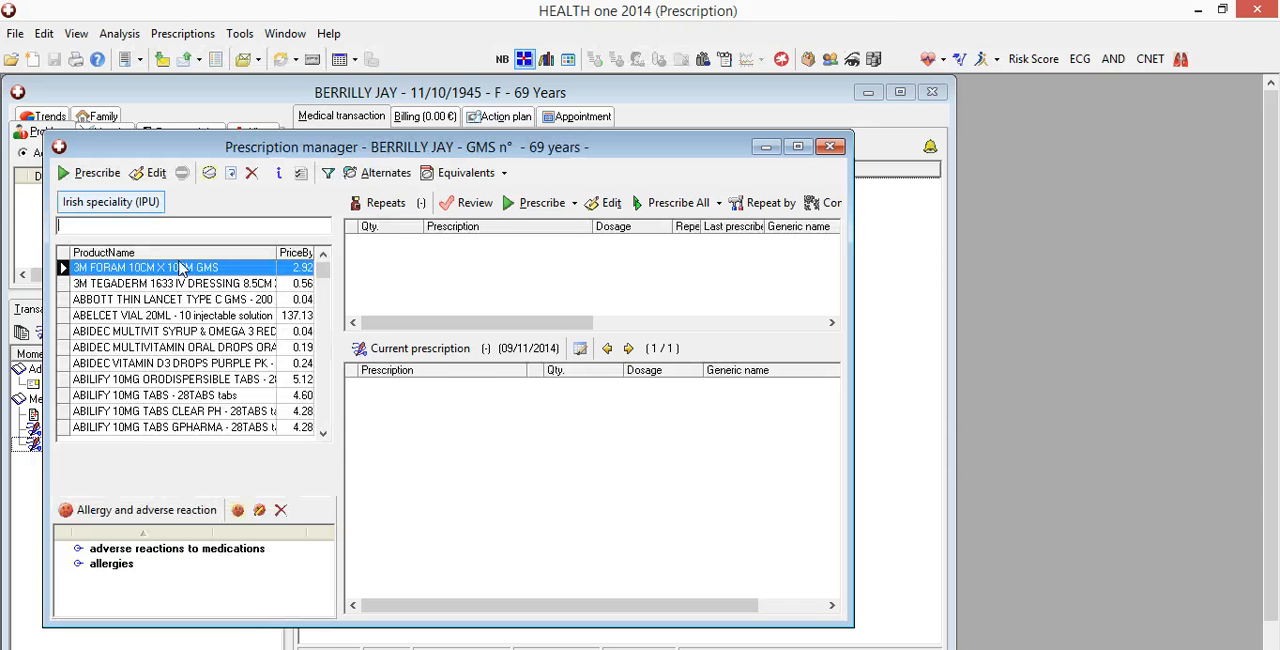
pyautogui.click(798, 147)
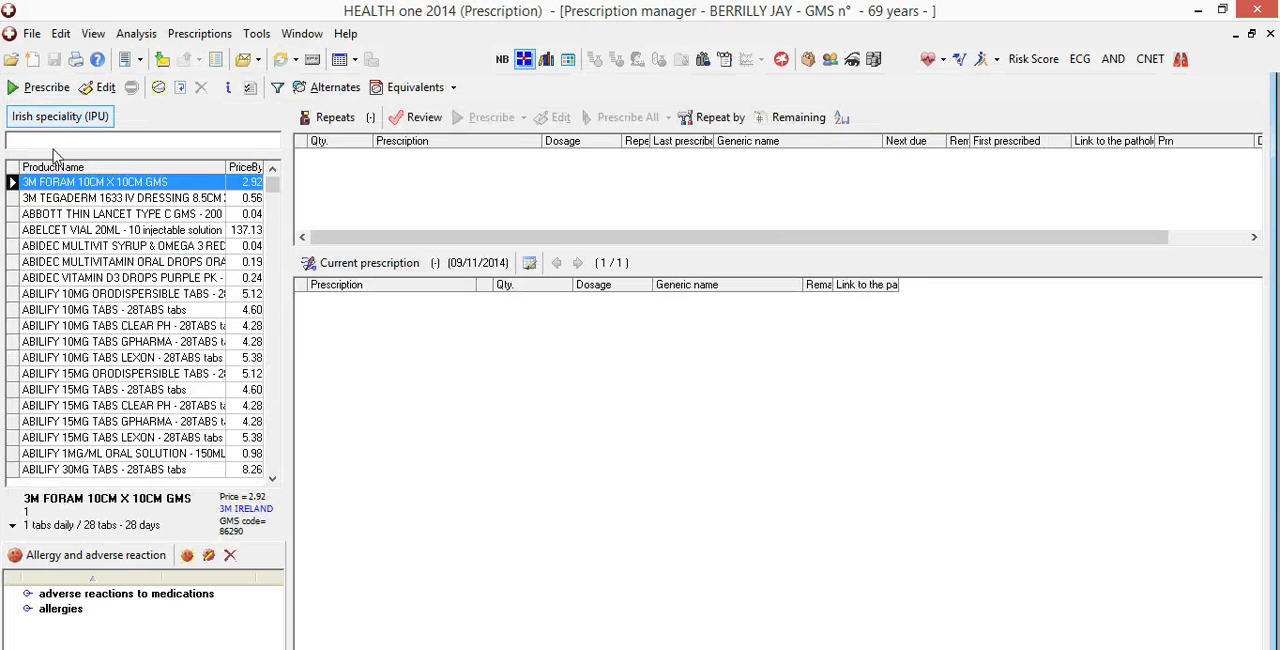
pyautogui.click(96, 117)
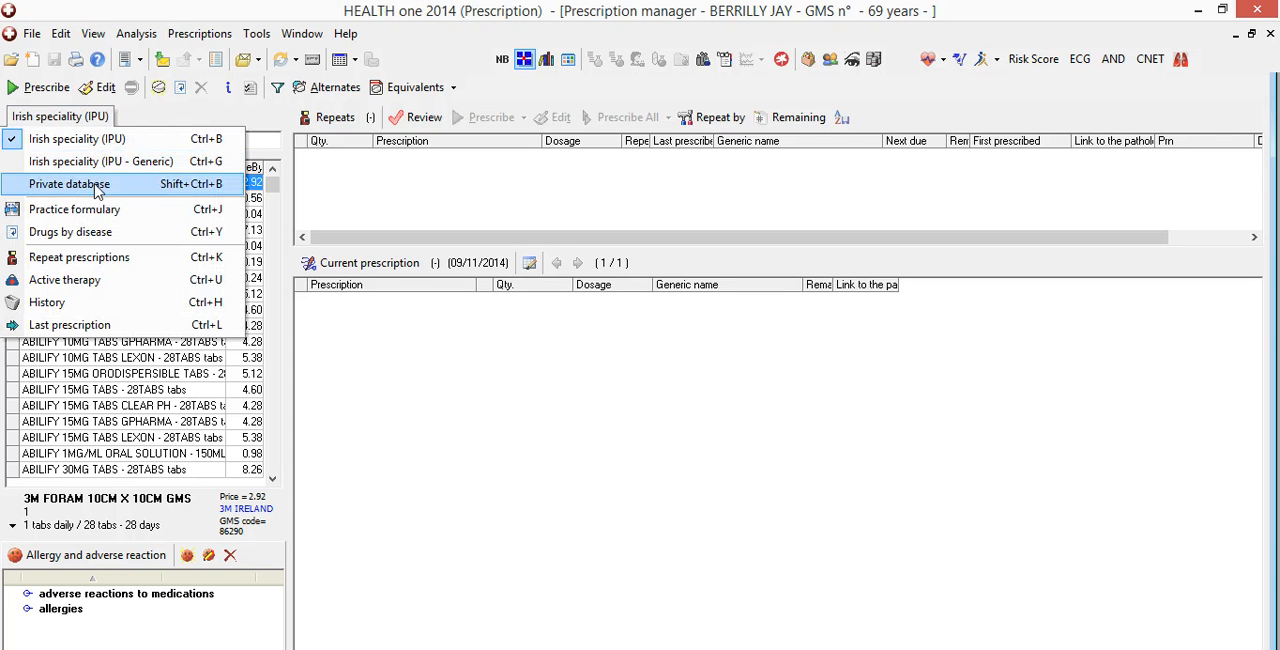
pyautogui.click(93, 236)
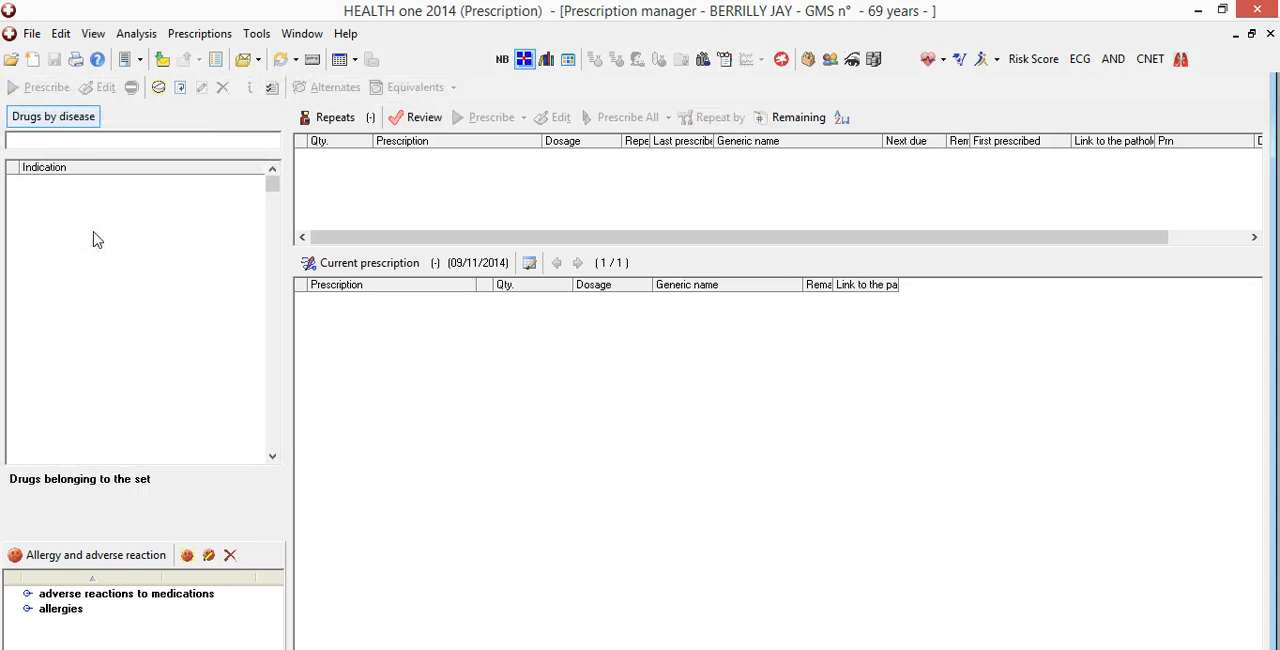
# Create a new disease set with the indication name Hypertension 1st Line
pyautogui.click(84, 118)
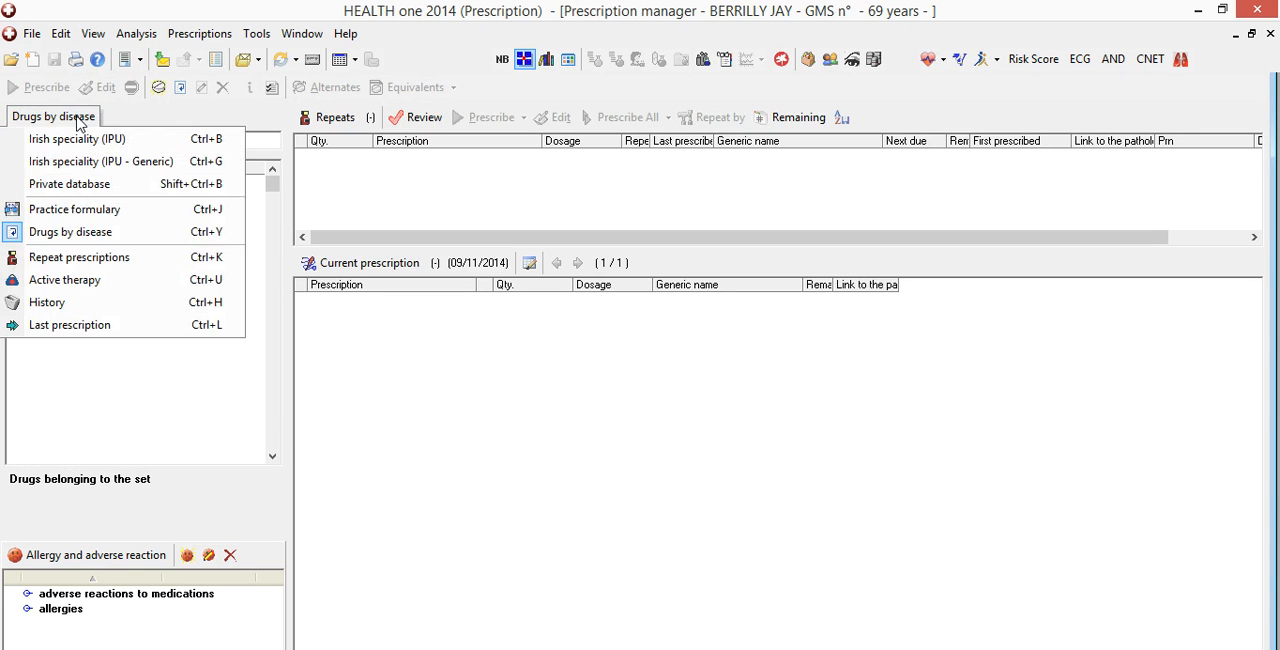
pyautogui.click(181, 89)
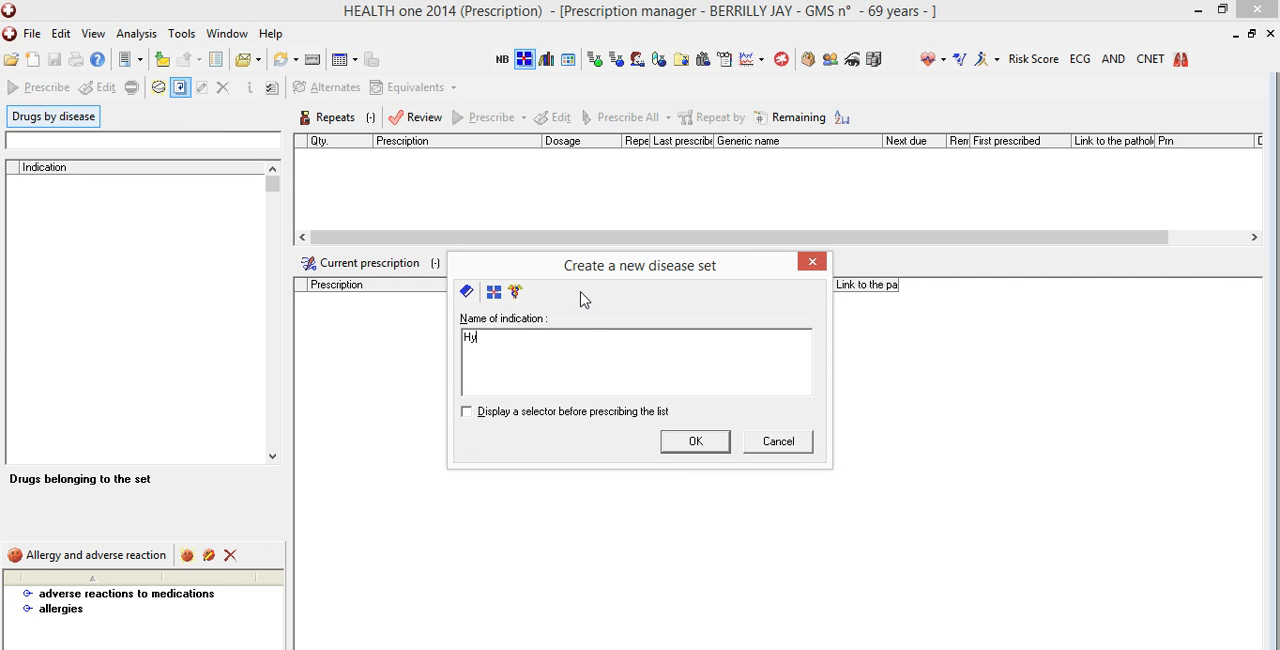
pyautogui.write('Hyperte')
pyautogui.write('nsio')
pyautogui.write('n is')
pyautogui.write('t Line')
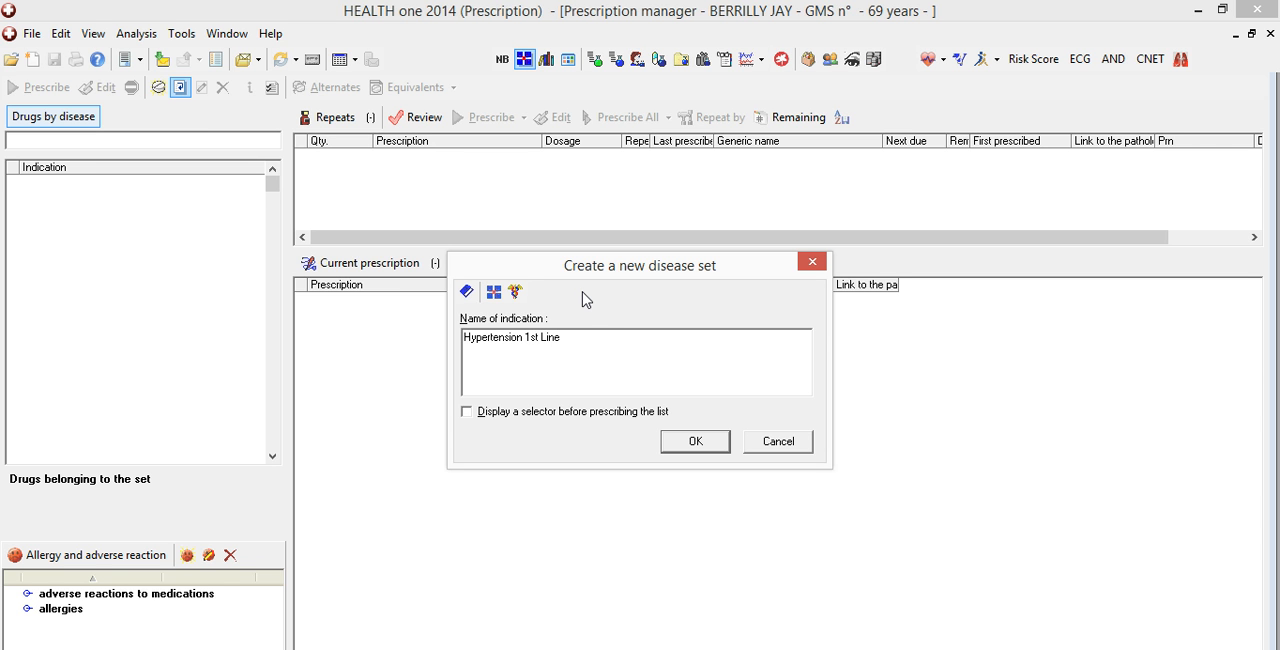
pyautogui.click(466, 413)
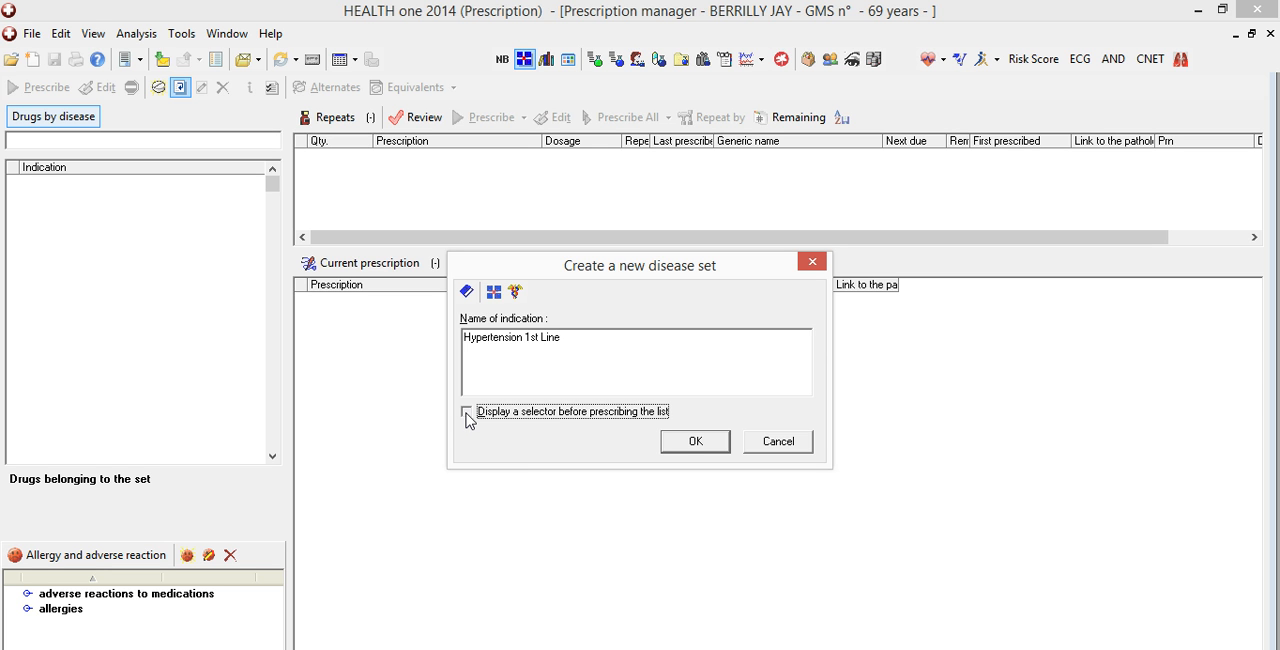
pyautogui.click(682, 445)
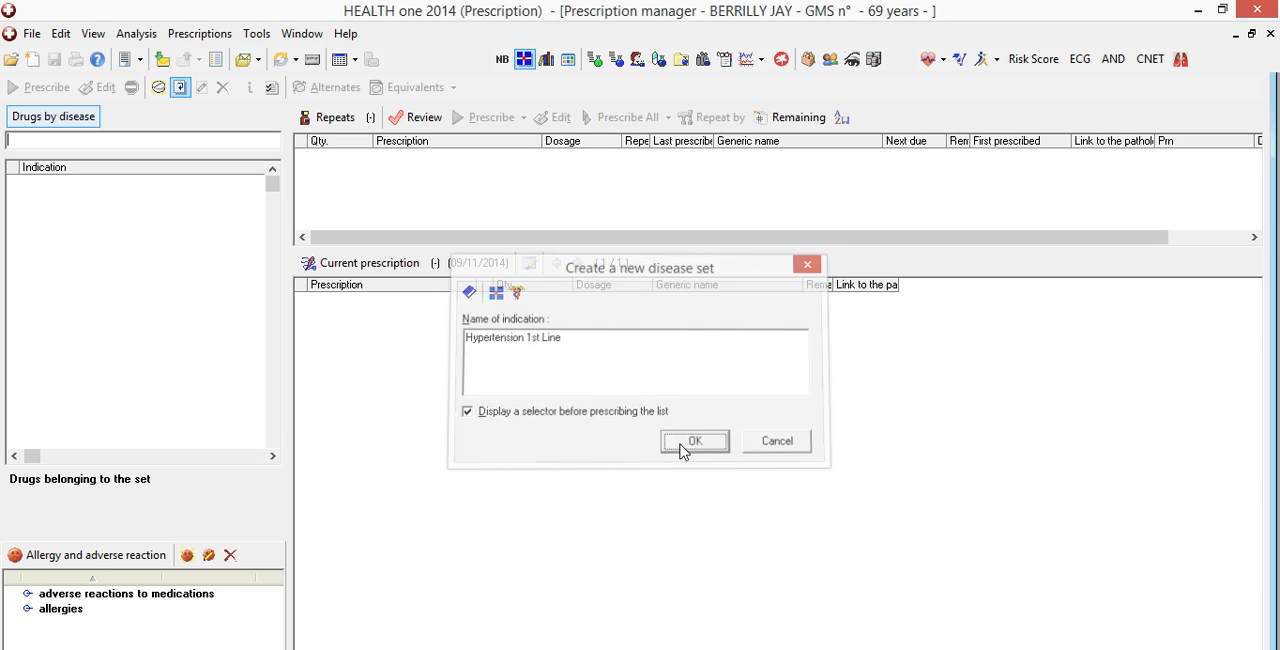
# Find CENTYL K 2.5MG/573MG MOD REL TABS in the Irish speciality (IPU) list and add it to the Hypertension 1st Line set
pyautogui.click(85, 122)
pyautogui.click(85, 140)
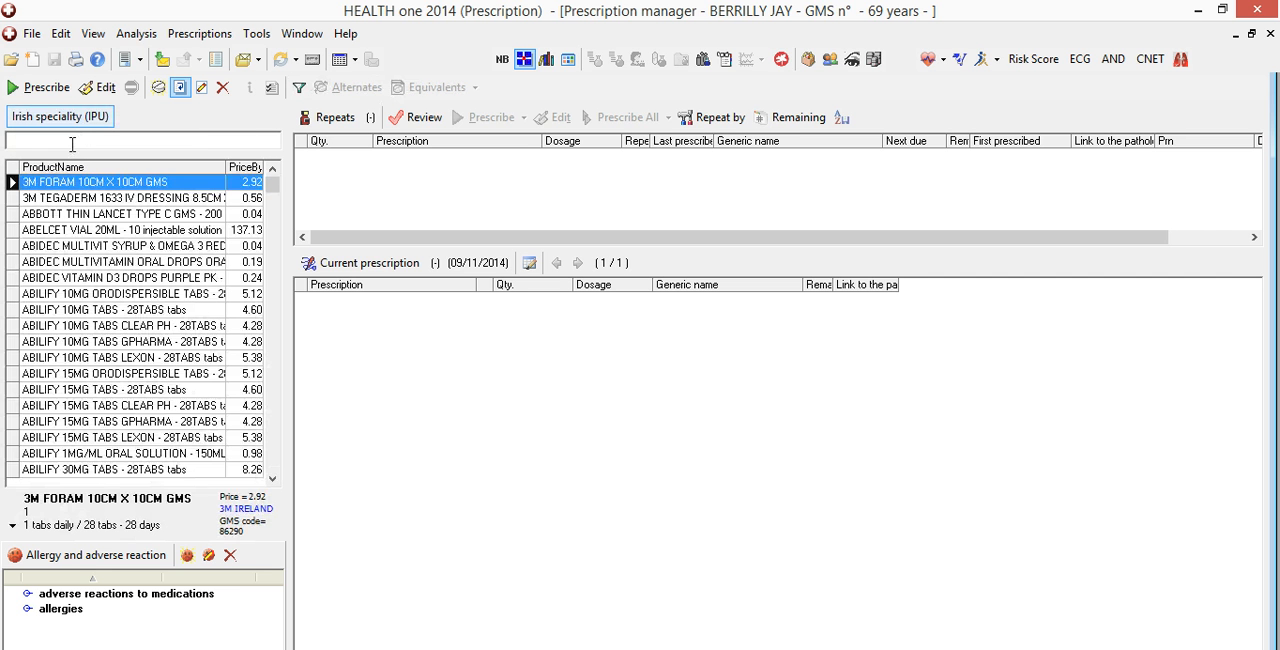
pyautogui.write('cent')
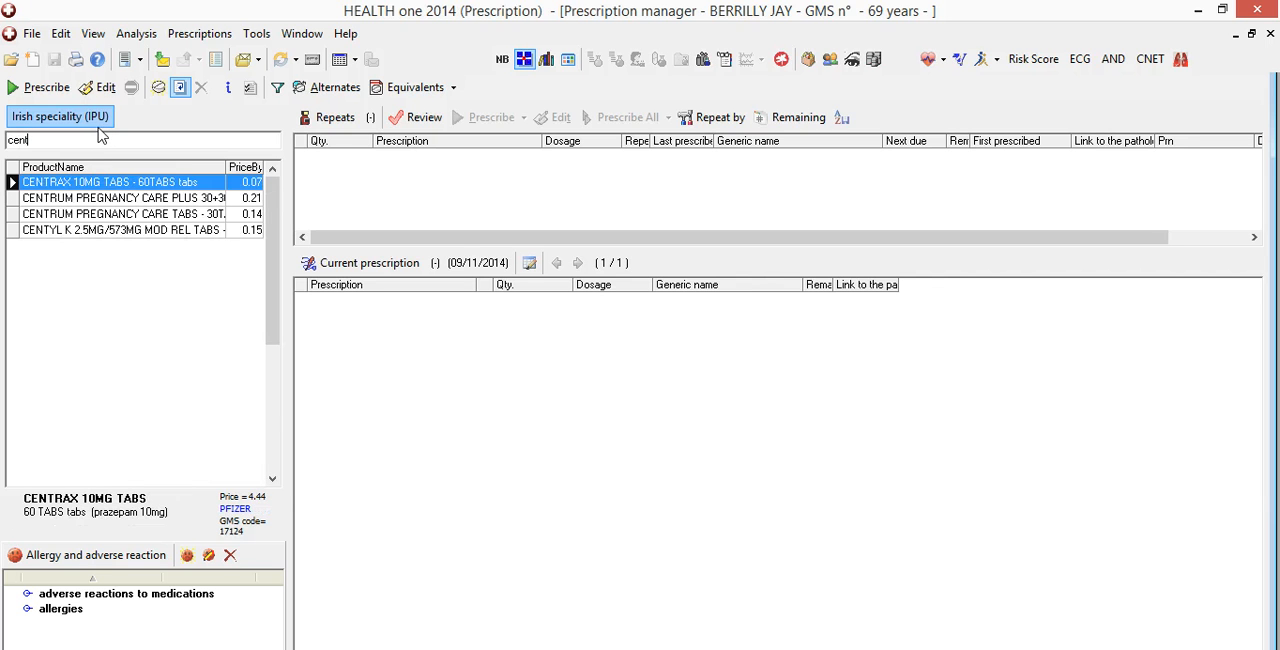
pyautogui.moveTo(108, 234); pyautogui.dragTo(184, 231)
pyautogui.rightClick(184, 231)
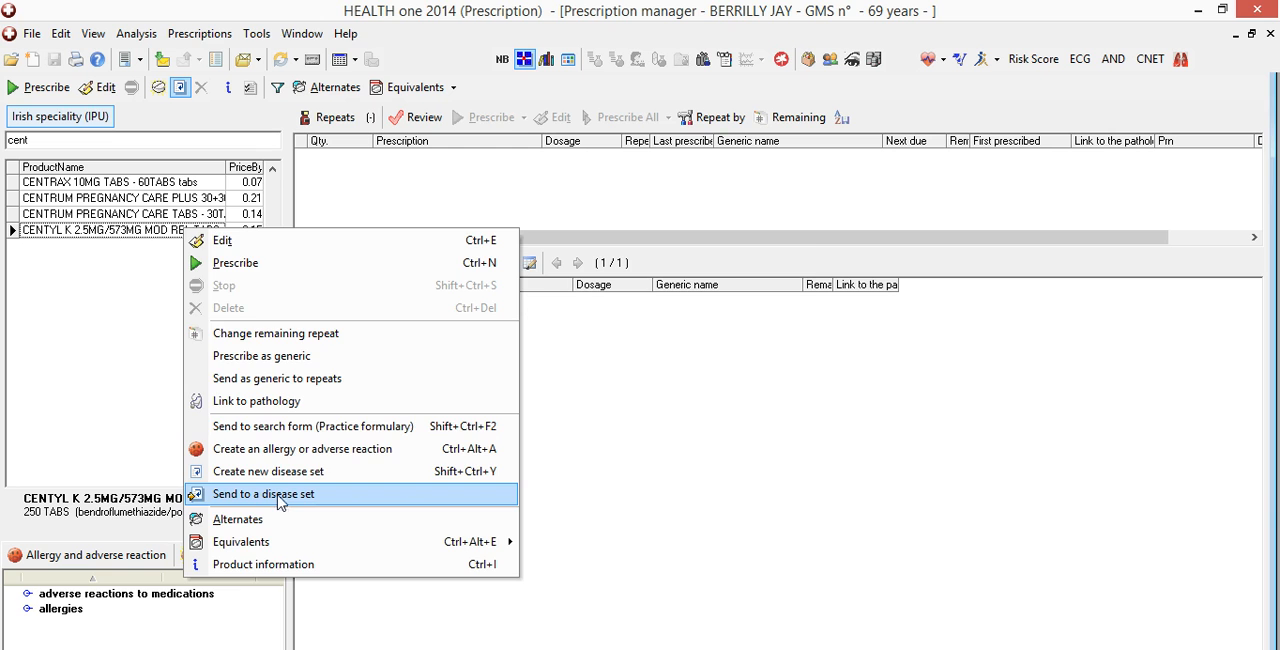
pyautogui.click(279, 499)
pyautogui.click(668, 483)
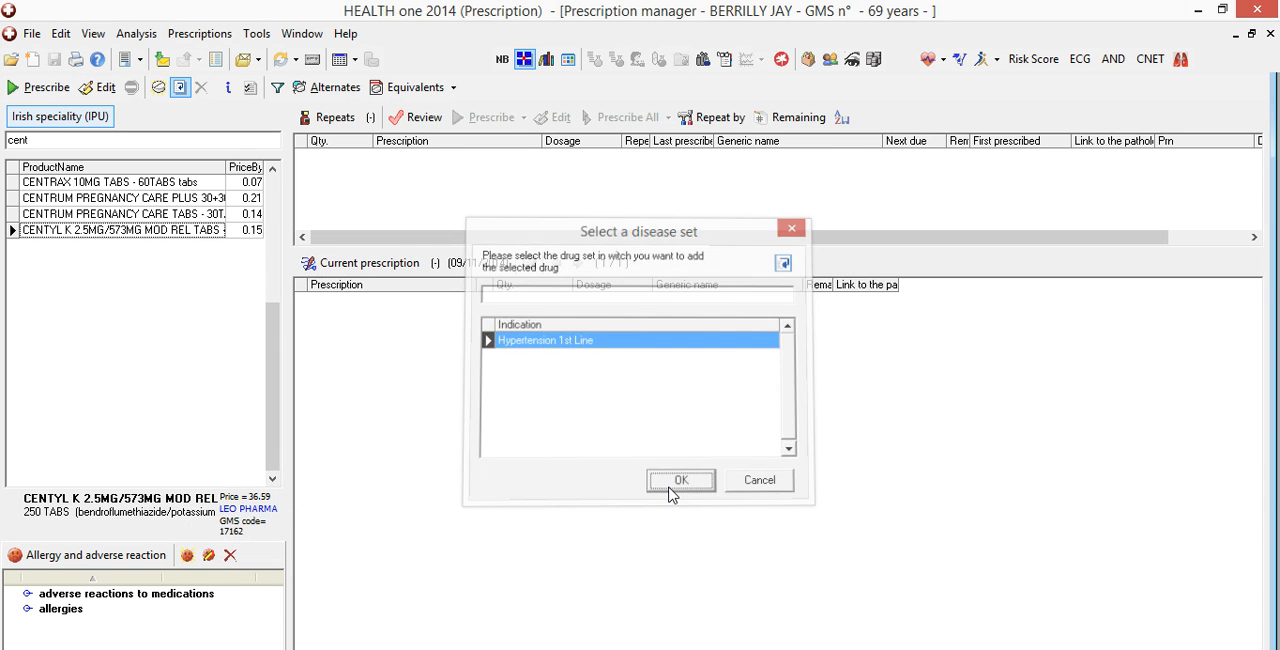
# Search for coversyl and send COVERSYL ARGININE 5MG TABS to the Hypertension 1st Line disease set
pyautogui.doubleClick(47, 140)
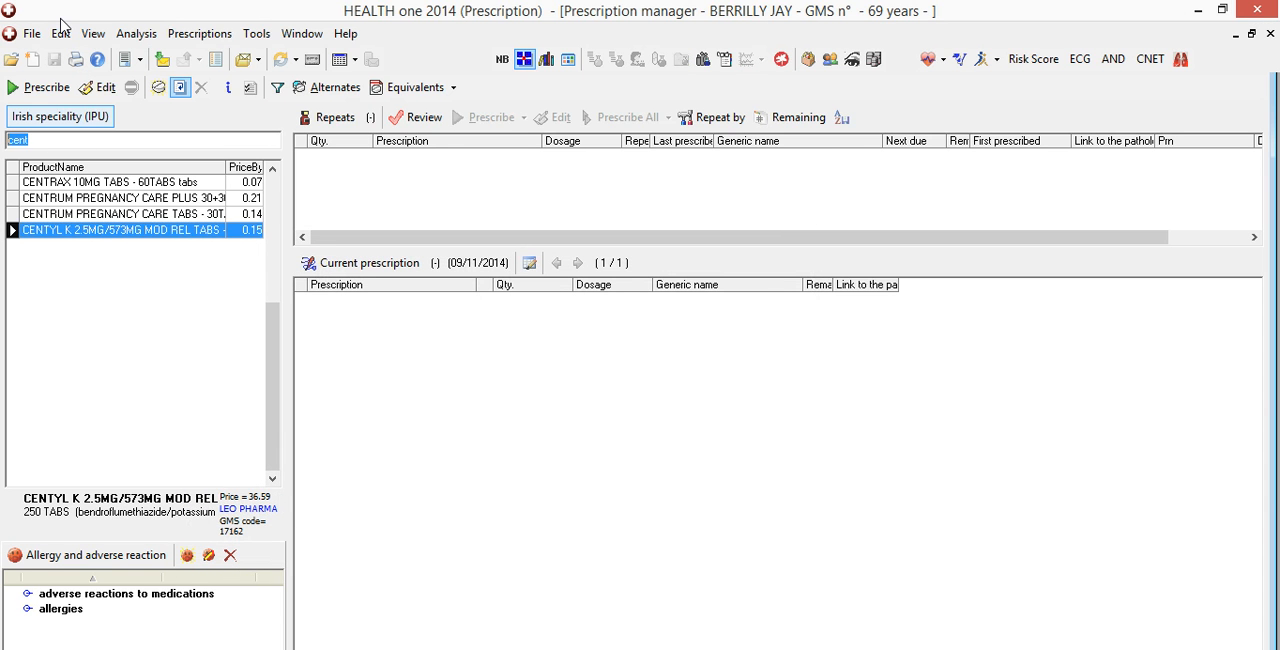
pyautogui.write('coversyl')
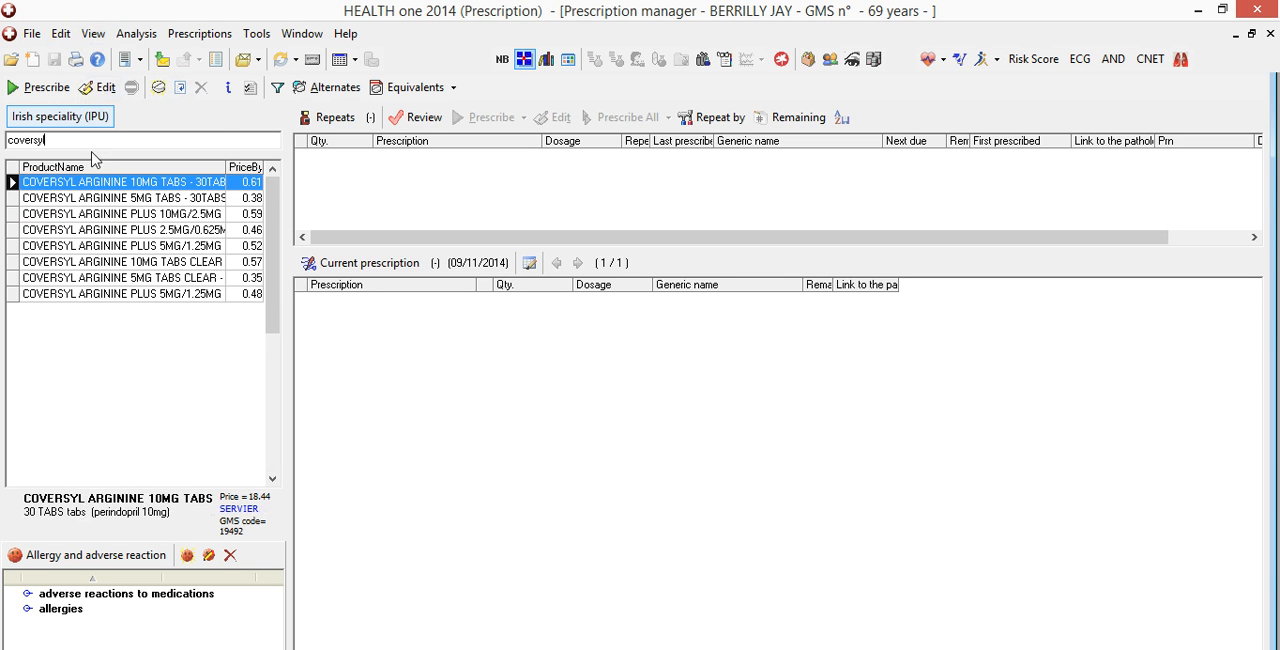
pyautogui.click(125, 199)
pyautogui.rightClick(125, 199)
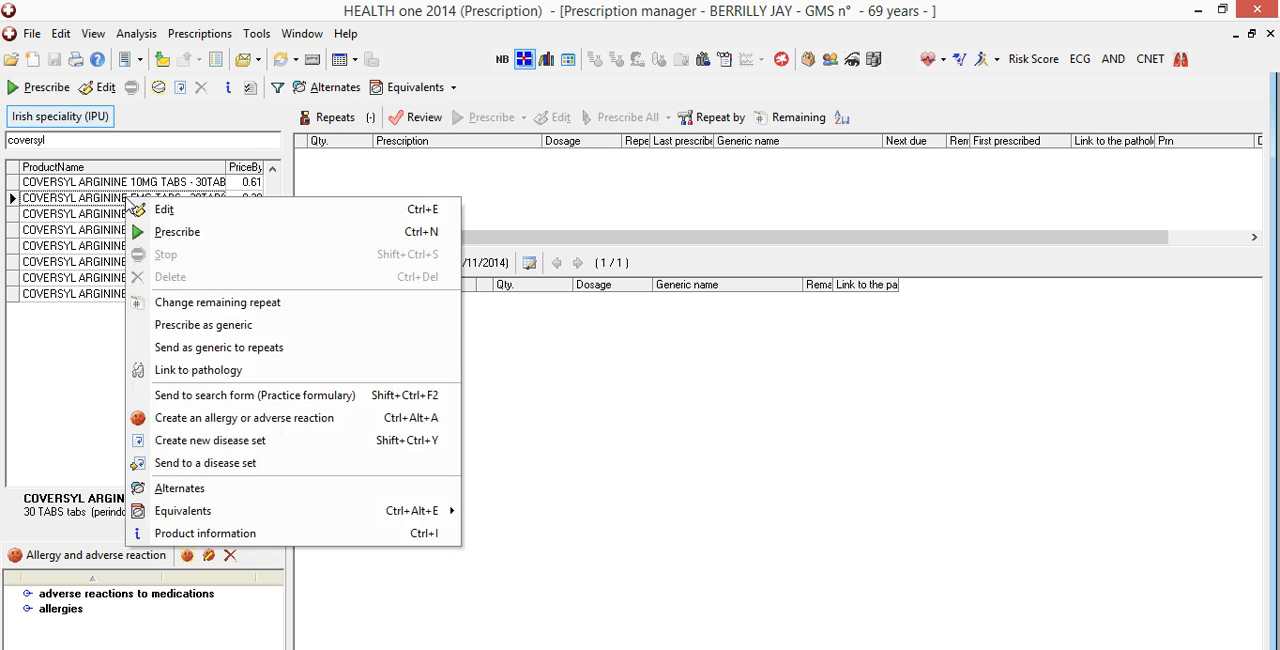
pyautogui.click(250, 465)
pyautogui.click(672, 484)
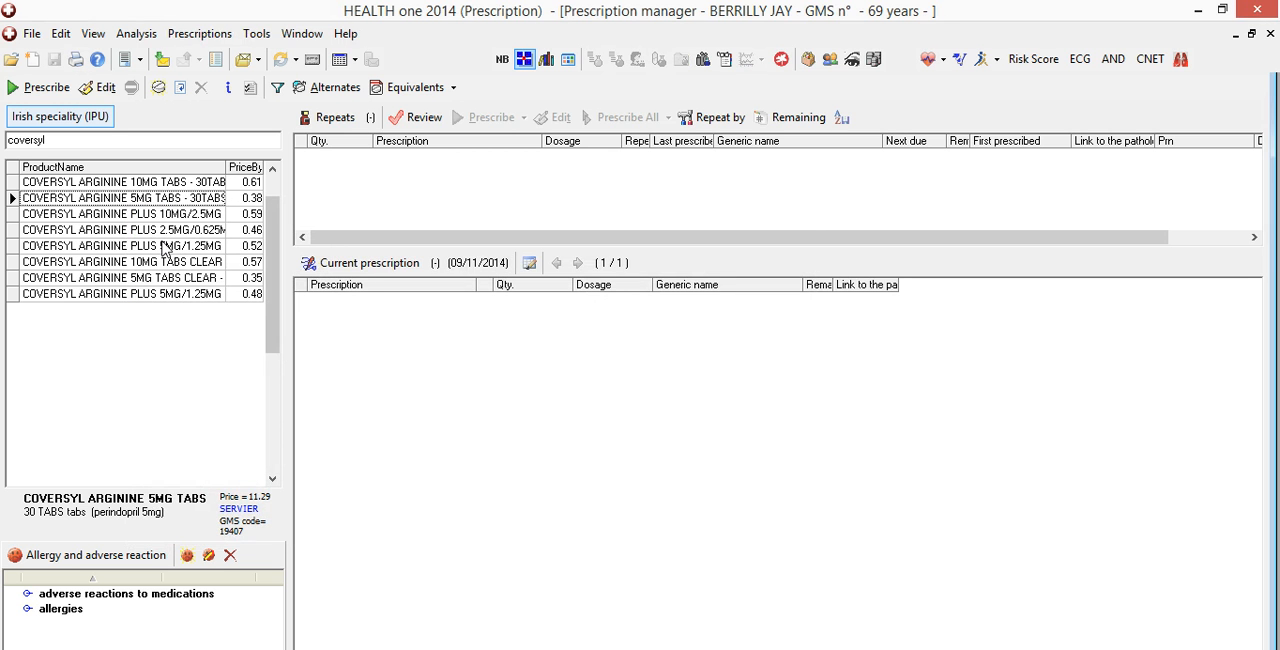
# Create another disease set with the indication name Hypertension 2nd Line
pyautogui.click(180, 88)
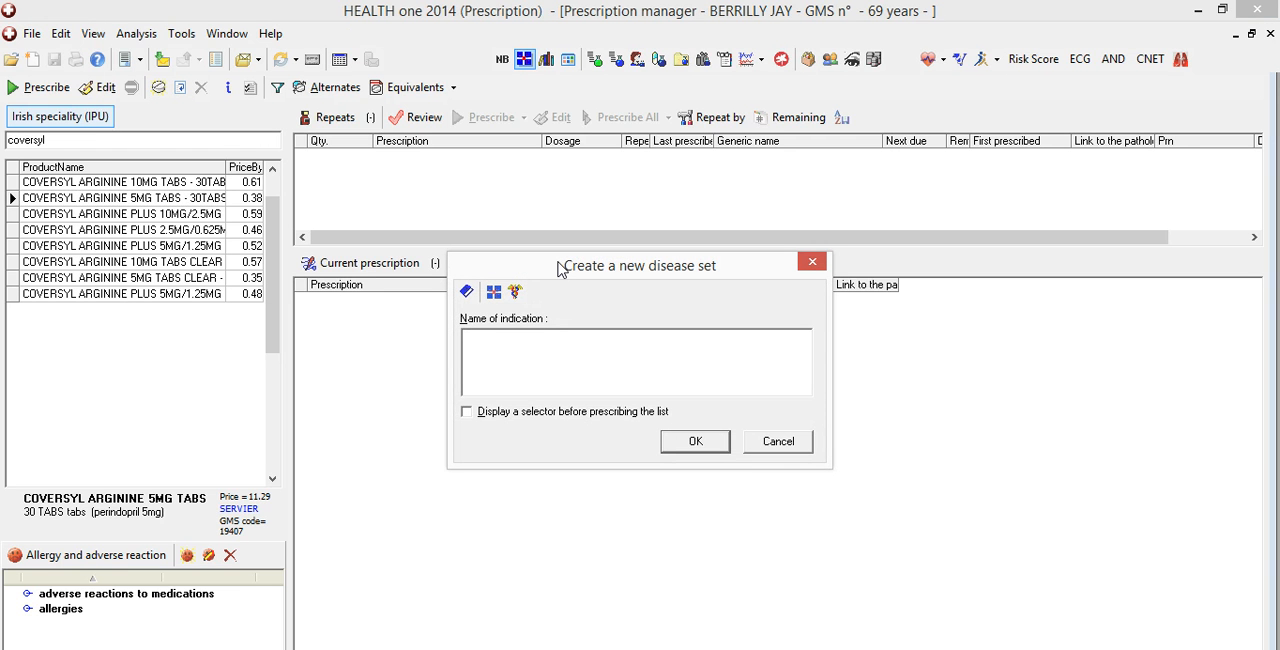
pyautogui.write('Hype')
pyautogui.write('rtes')
pyautogui.write('nsion2')
pyautogui.write('nd Line')
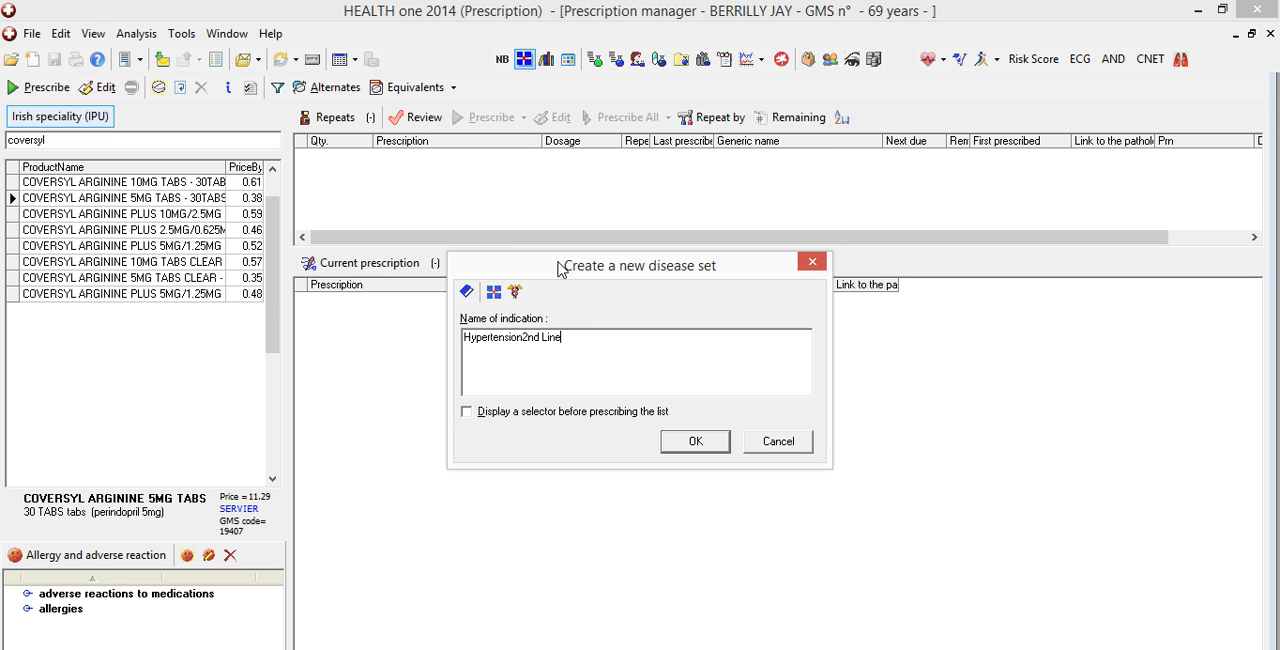
pyautogui.click(524, 338)
pyautogui.click(692, 449)
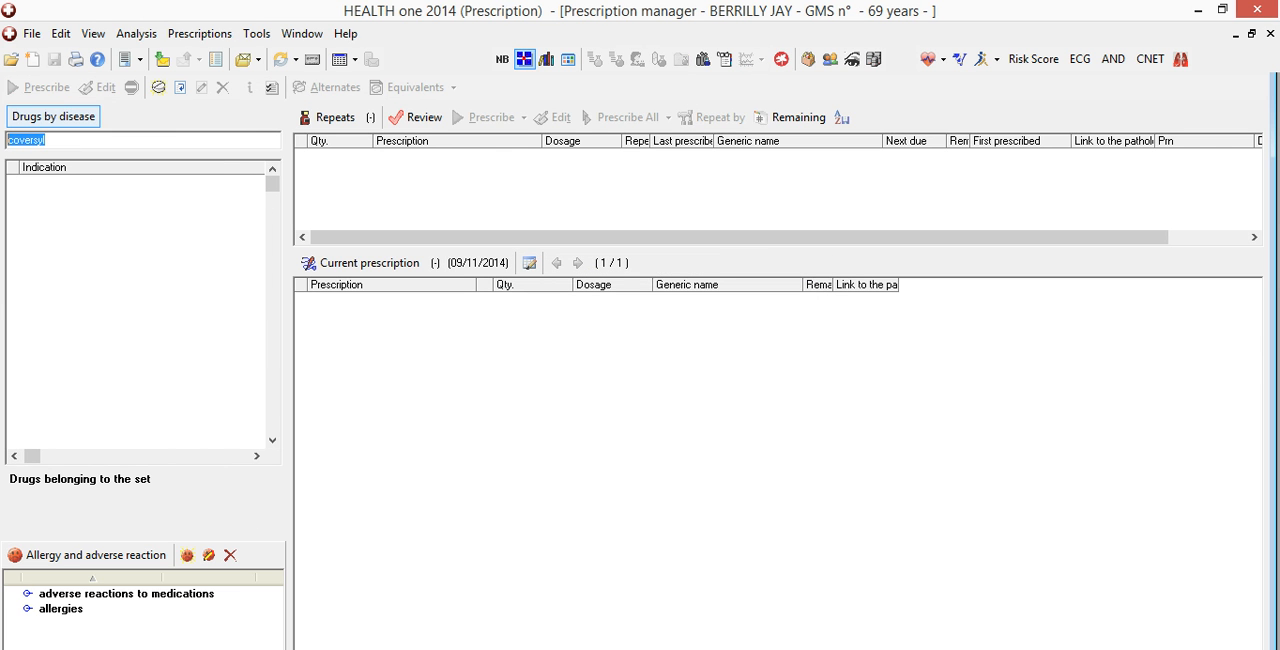
# Return to the Irish speciality (IPU) list and send COVERSYL ARGININE 10MG TABS to the Hypertension 2nd Line set
pyautogui.click(80, 120)
pyautogui.click(57, 135)
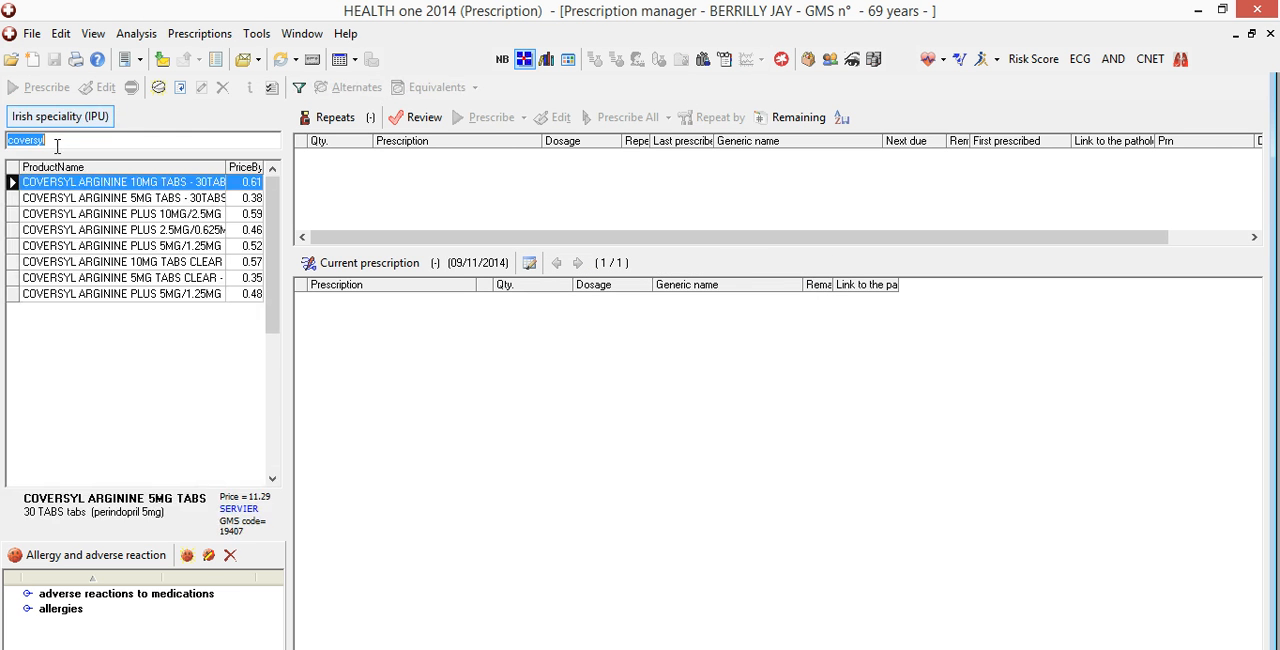
pyautogui.rightClick(114, 186)
pyautogui.click(229, 450)
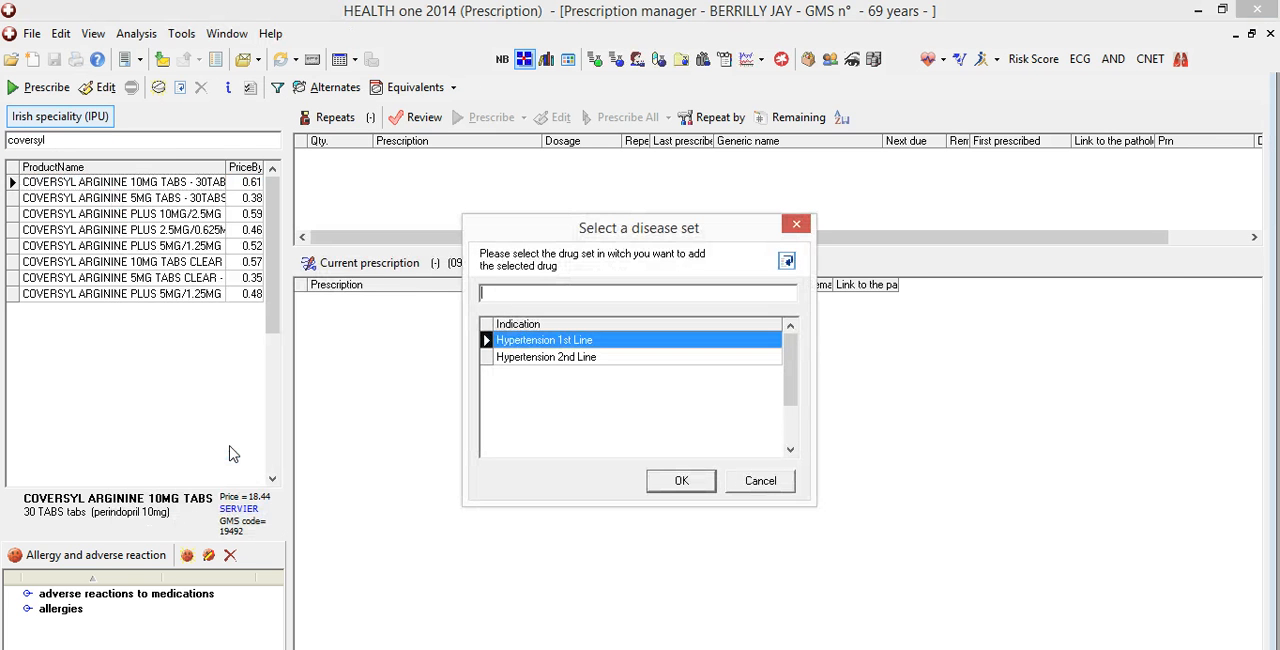
pyautogui.click(545, 357)
pyautogui.click(678, 481)
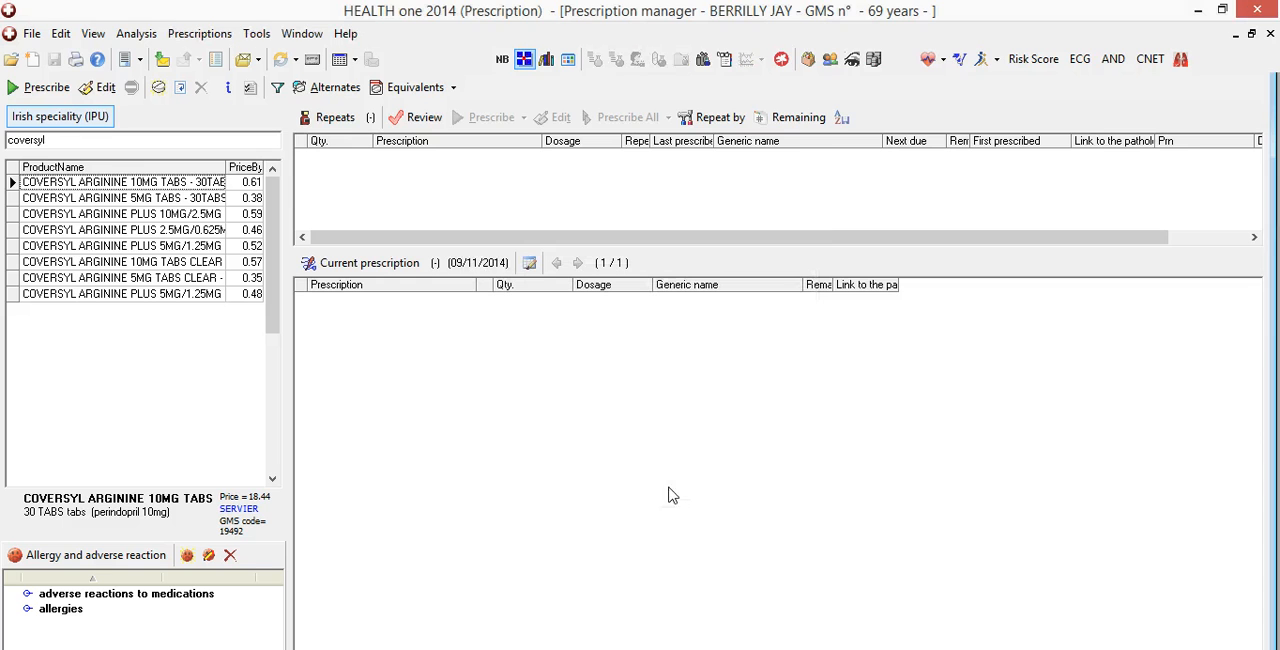
# Search for istin and send ISTIN 10MG TABS to the Hypertension 2nd Line disease set
pyautogui.click(72, 141)
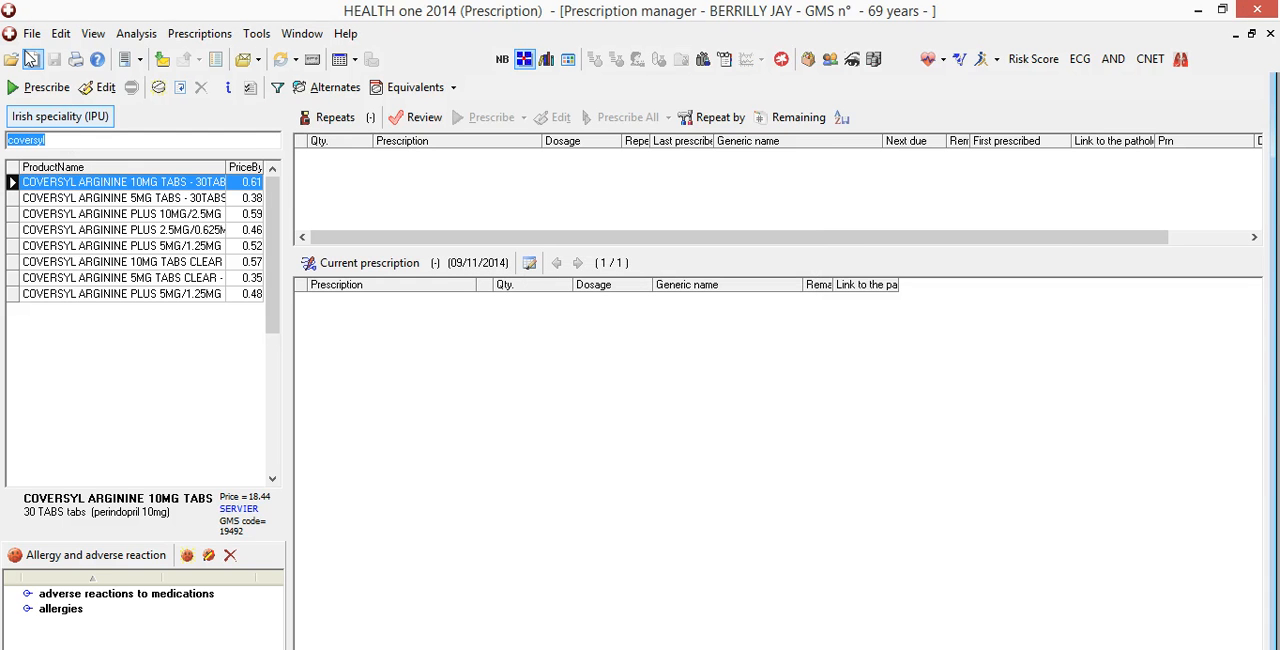
pyautogui.write('istin')
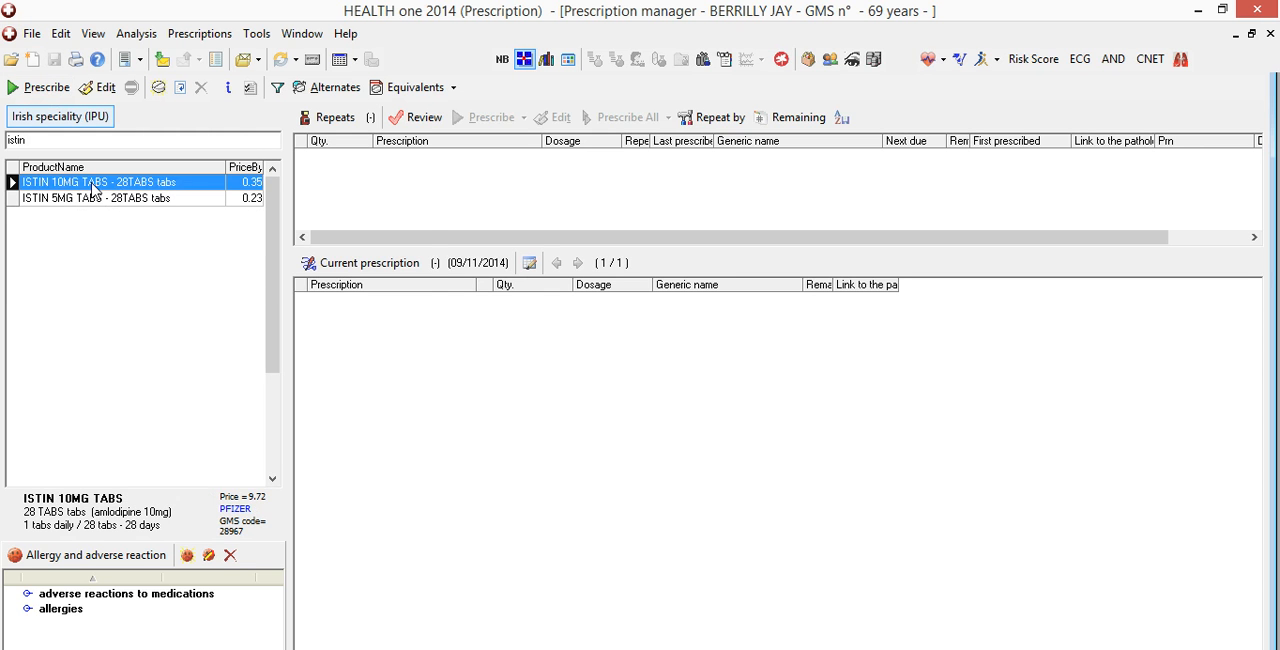
pyautogui.click(92, 184)
pyautogui.rightClick(91, 185)
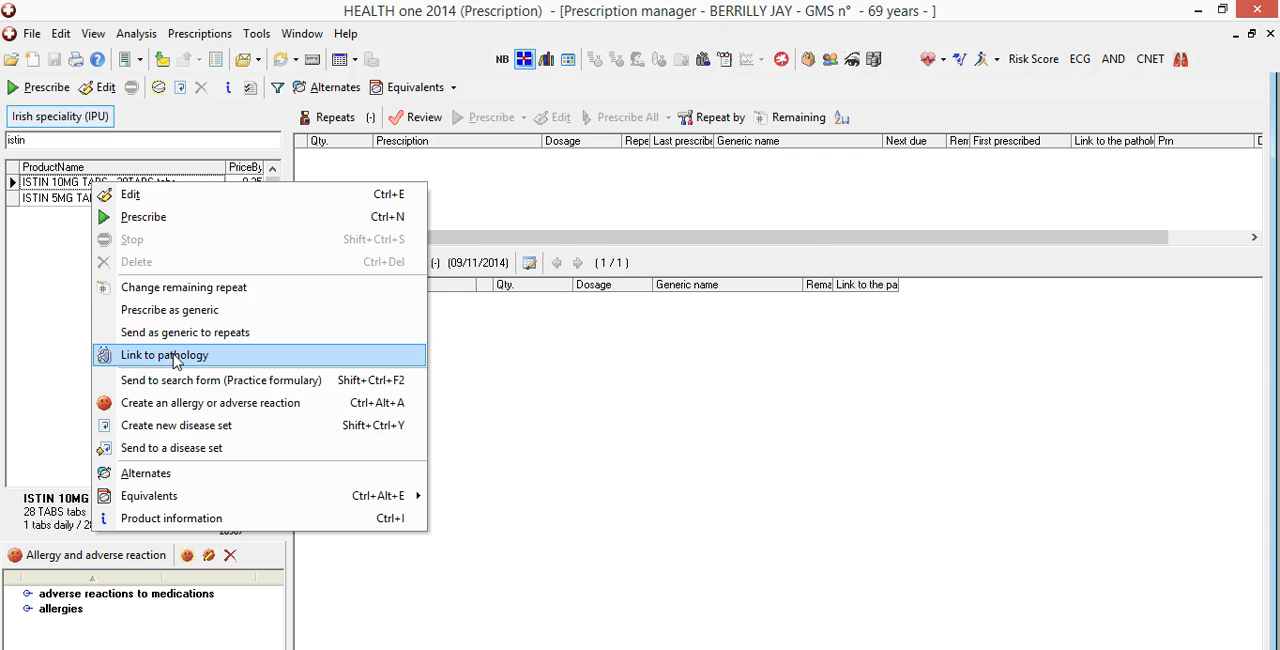
pyautogui.click(183, 448)
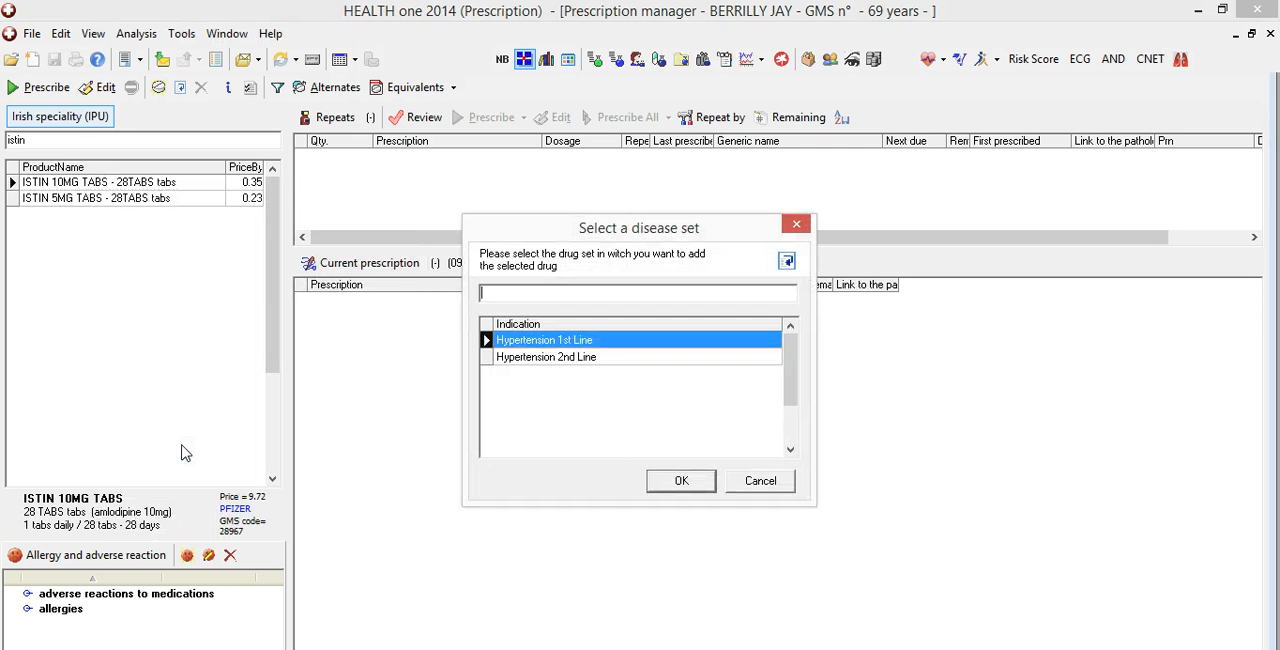
pyautogui.click(534, 358)
pyautogui.click(679, 484)
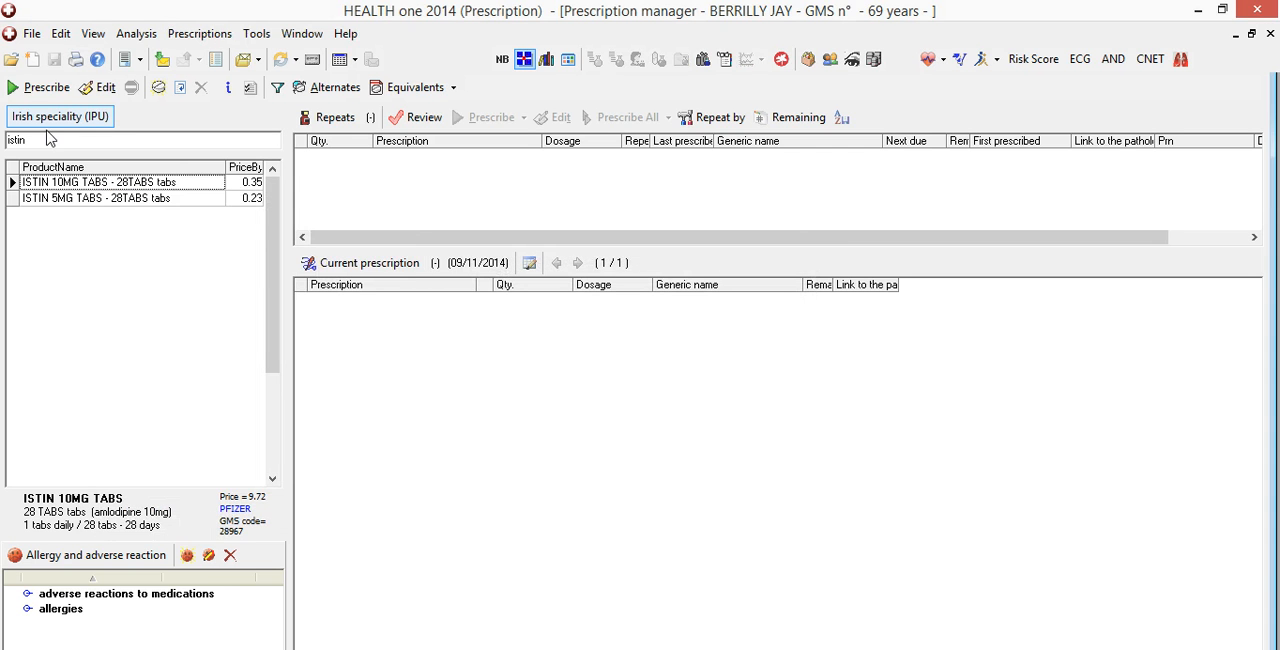
# Search for konverg and send KONVERGE 20MG/5MG TABS to the Hypertension 2nd Line disease set
pyautogui.moveTo(50, 142); pyautogui.dragTo(25, 115)
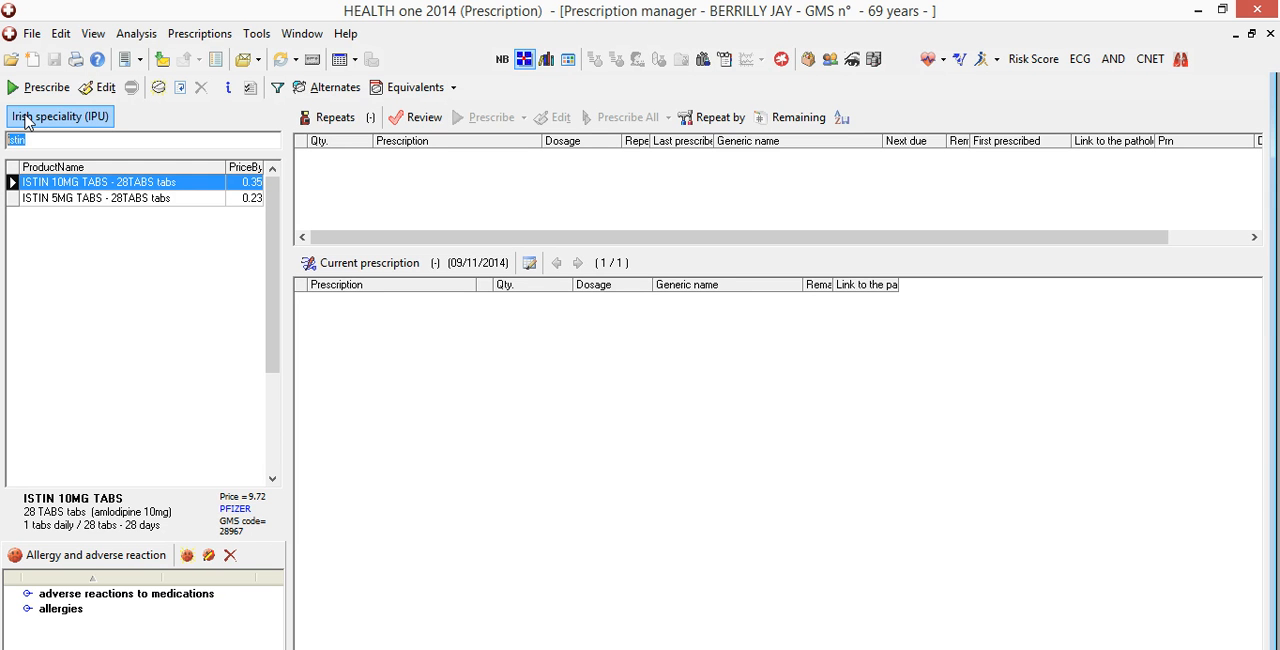
pyautogui.write('konverg')
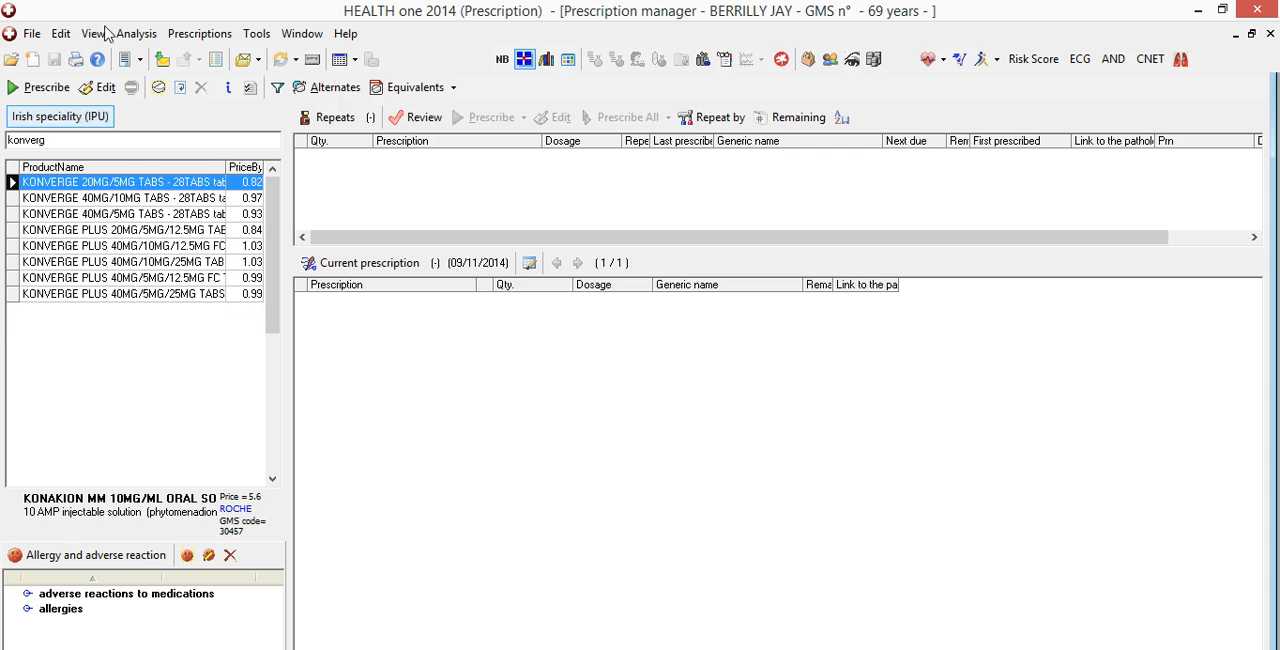
pyautogui.rightClick(97, 183)
pyautogui.click(220, 450)
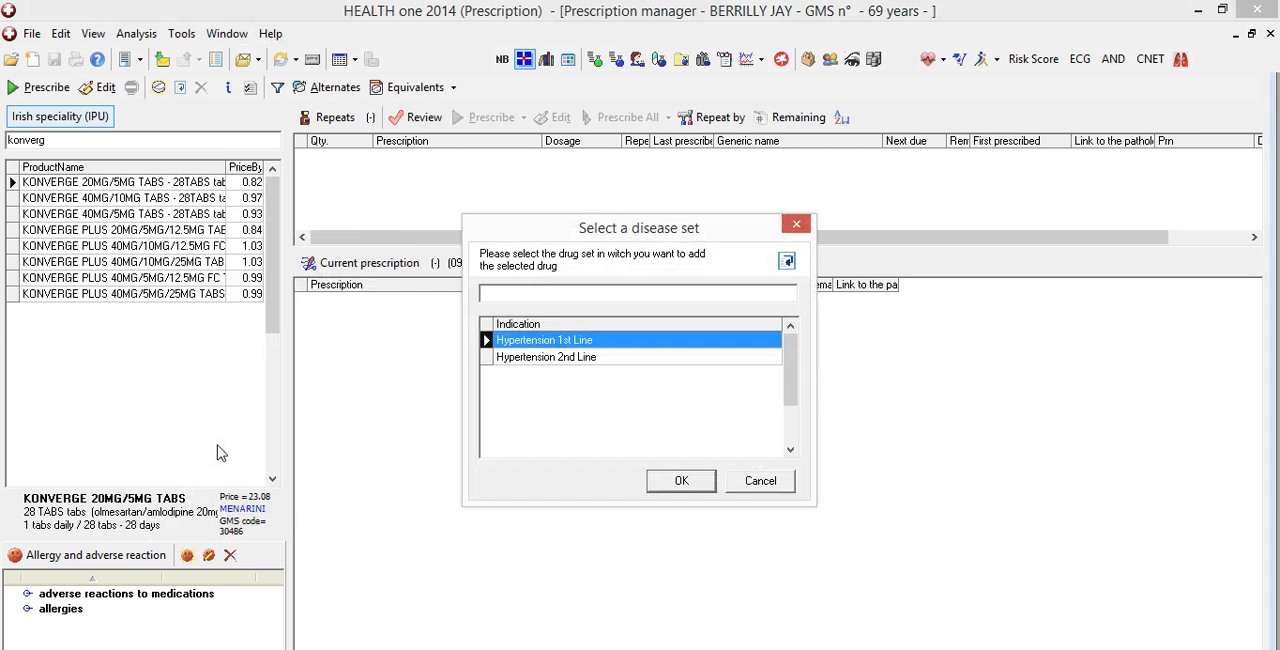
pyautogui.click(571, 360)
pyautogui.click(678, 484)
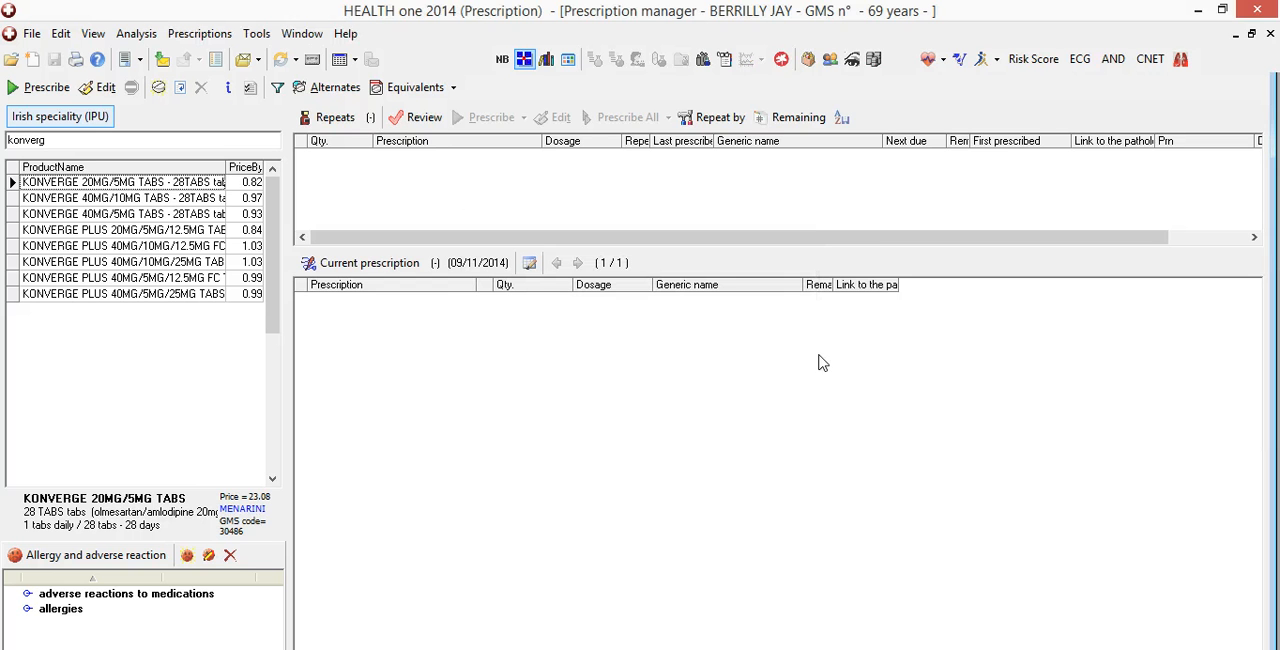
# List all disease sets with the search filter cleared and check the drugs belonging to Hypertension 2nd Line
pyautogui.click(80, 118)
pyautogui.click(84, 228)
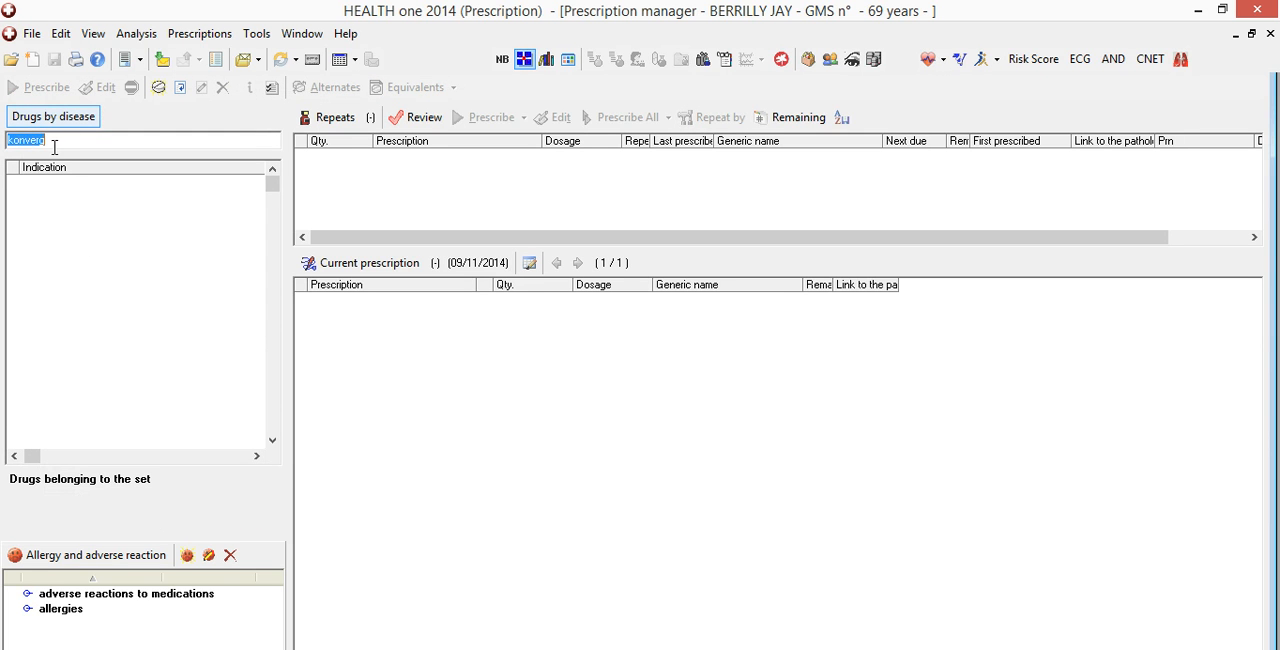
pyautogui.press('BackSpace')
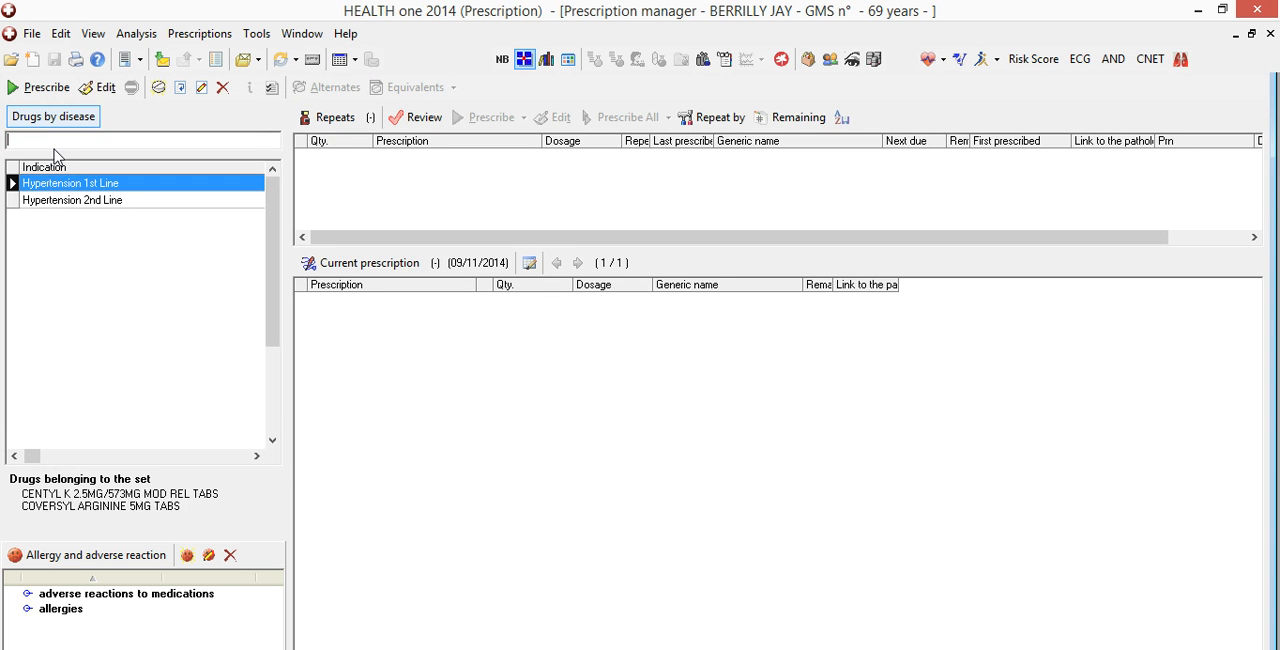
pyautogui.click(96, 204)
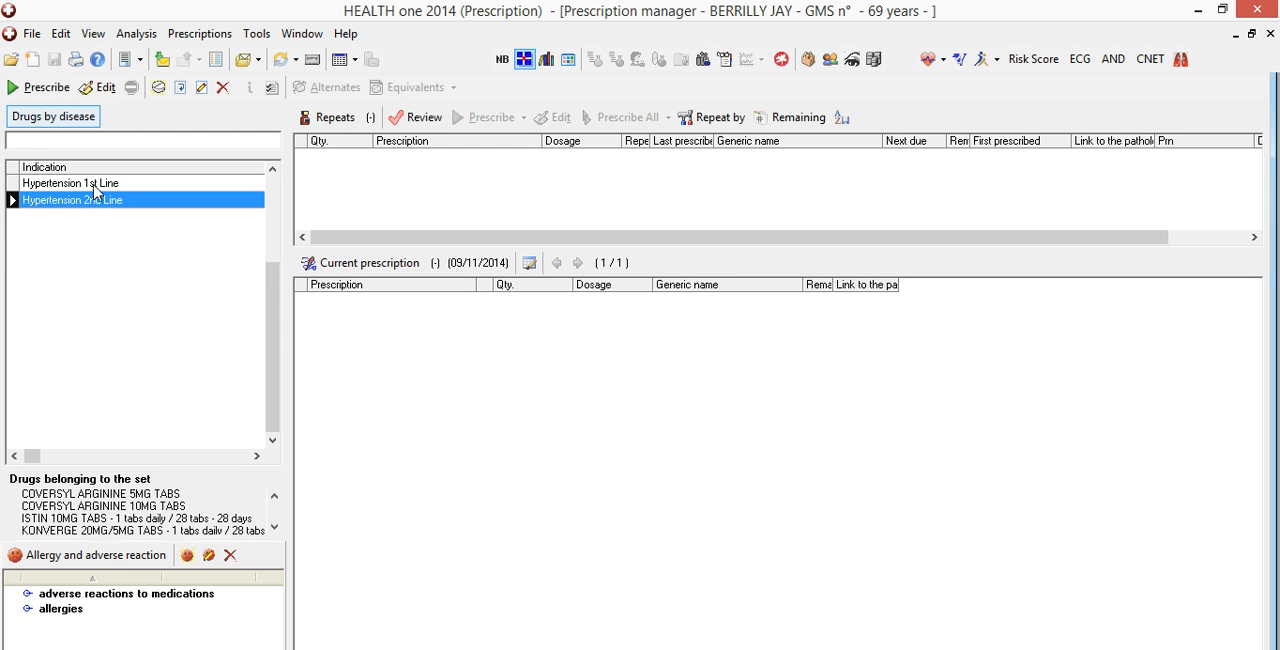
# Add the Hypertension 1st Line set to the patient's repeats, leaving out COVERSYL ARGININE 5MG TABS in the drug selection
pyautogui.click(95, 189)
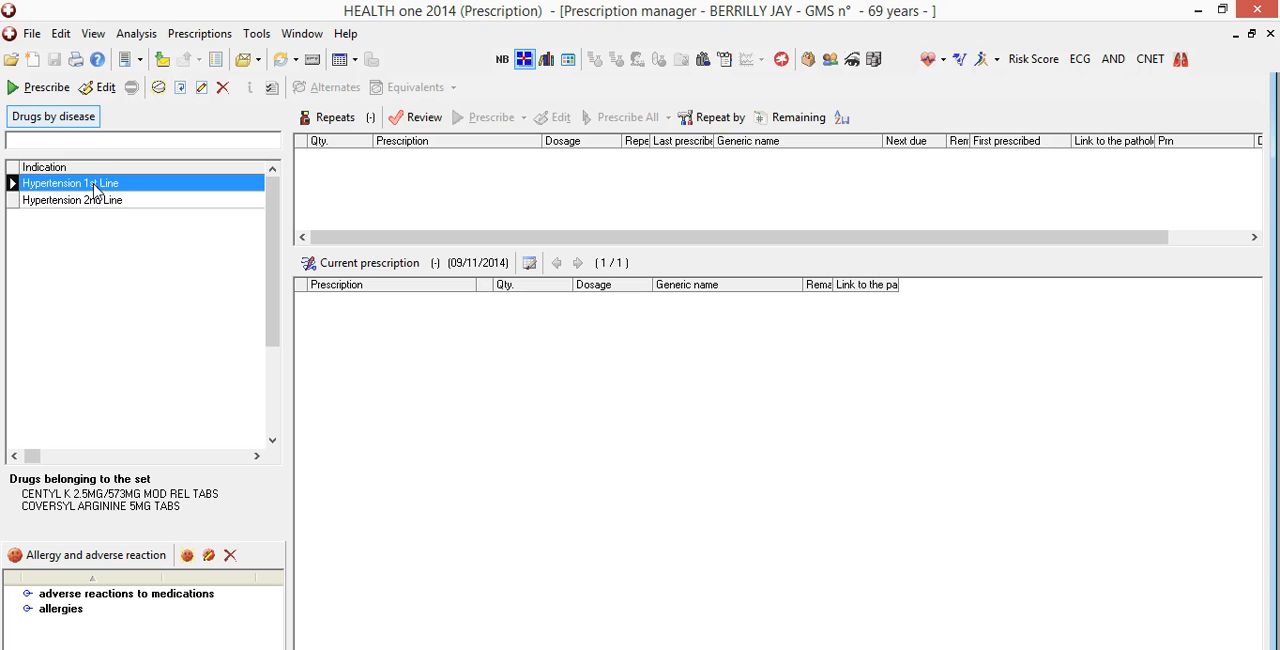
pyautogui.moveTo(96, 189); pyautogui.dragTo(418, 183)
pyautogui.moveTo(418, 183); pyautogui.dragTo(406, 171)
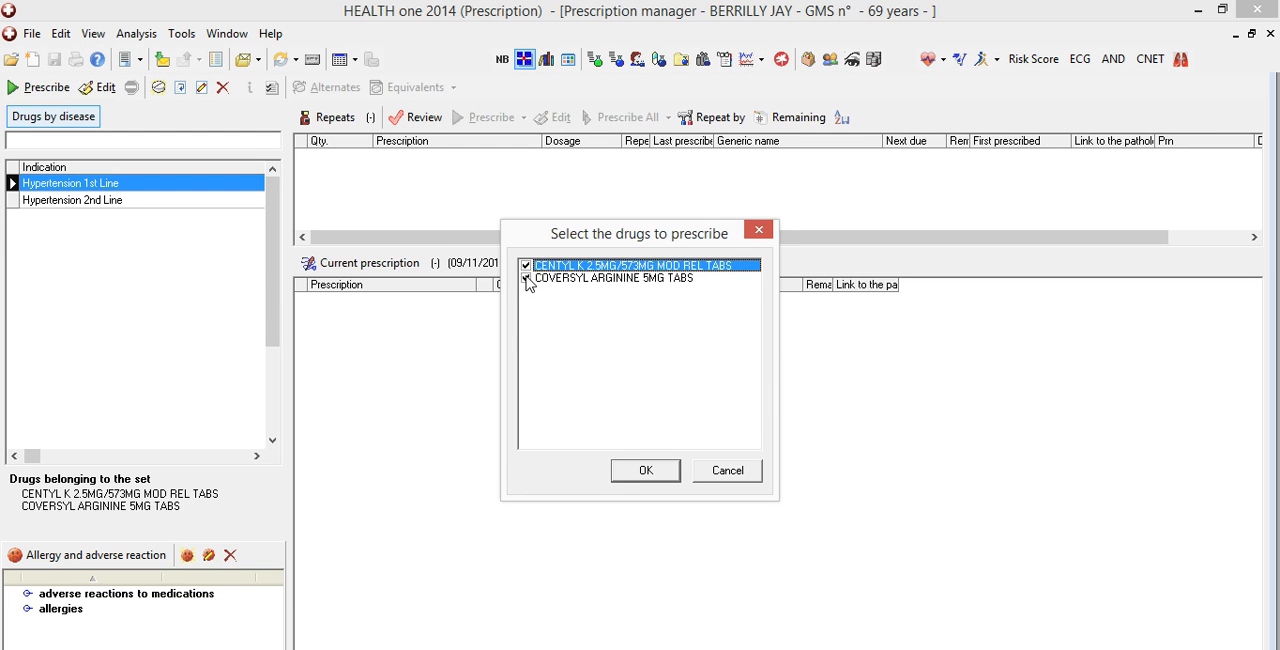
pyautogui.click(527, 279)
pyautogui.click(641, 474)
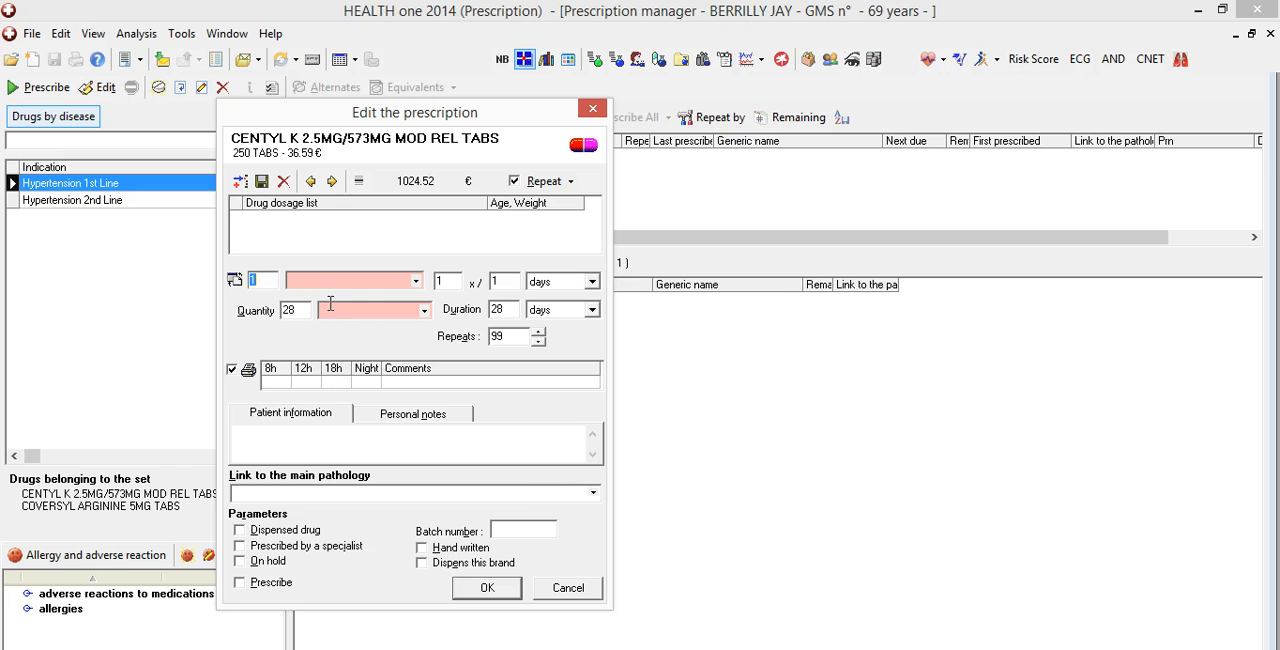
# Set both the dosage unit and the quantity unit of the CENTYL K prescription to tabs and accept it
pyautogui.click(330, 279)
pyautogui.write('table spoon(s')
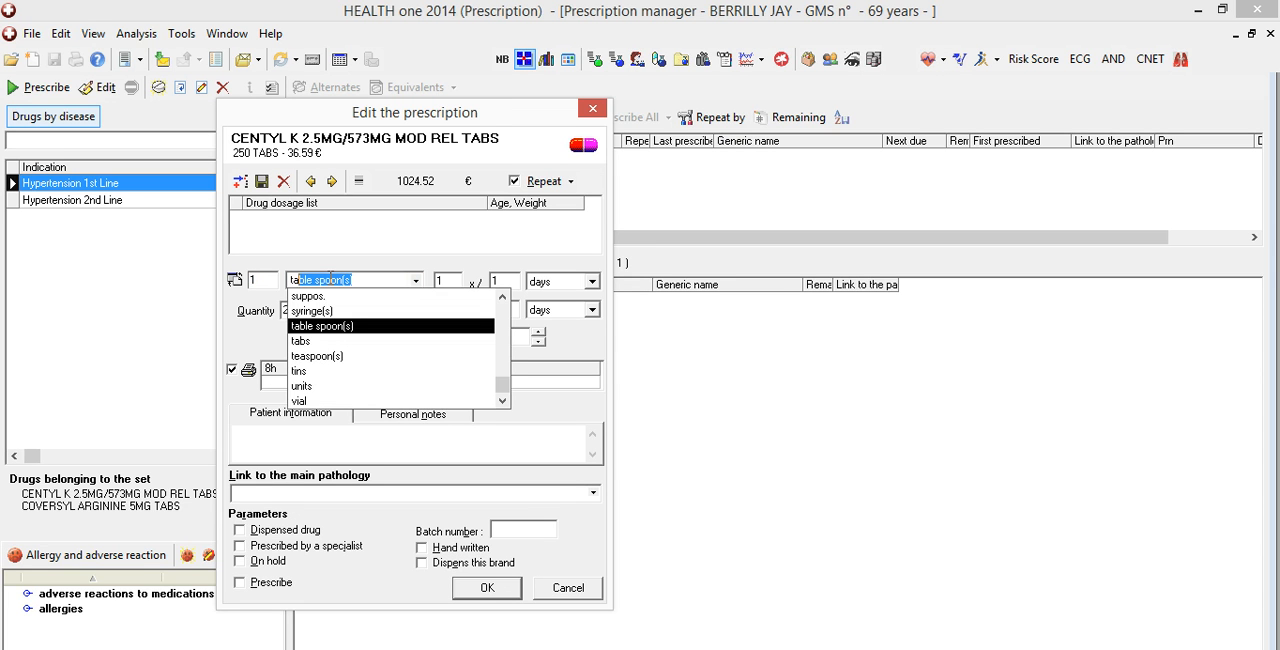
pyautogui.click(303, 342)
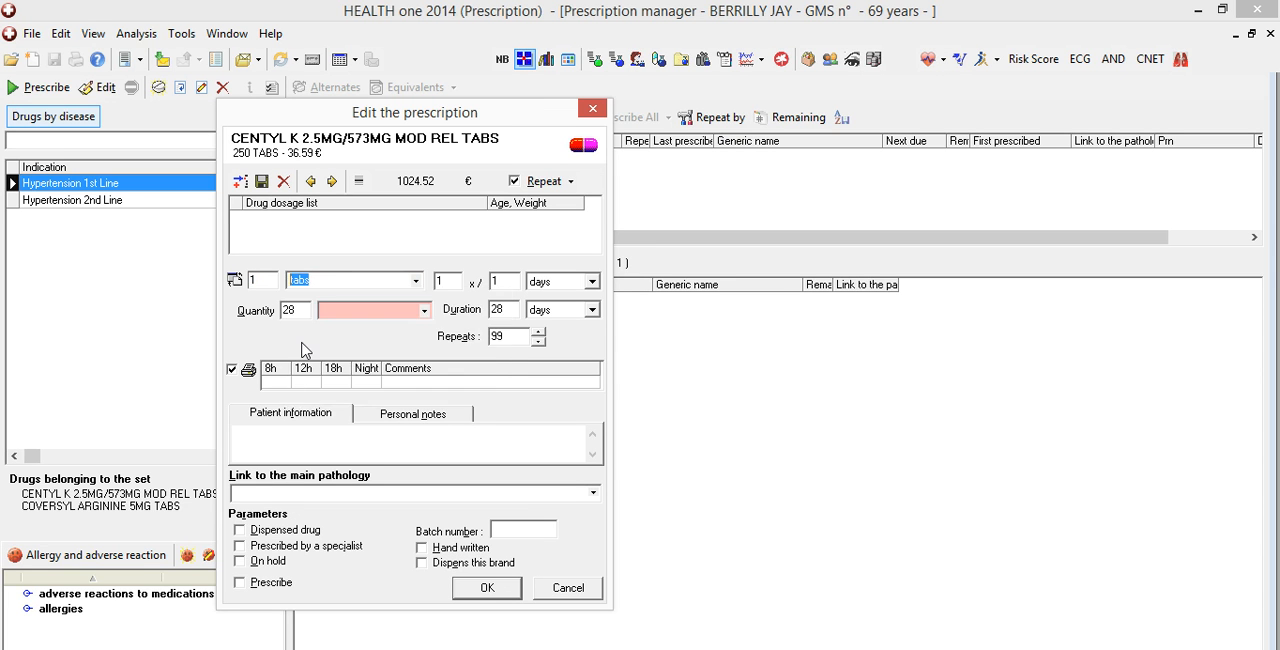
pyautogui.click(343, 307)
pyautogui.write('tabs')
pyautogui.click(362, 331)
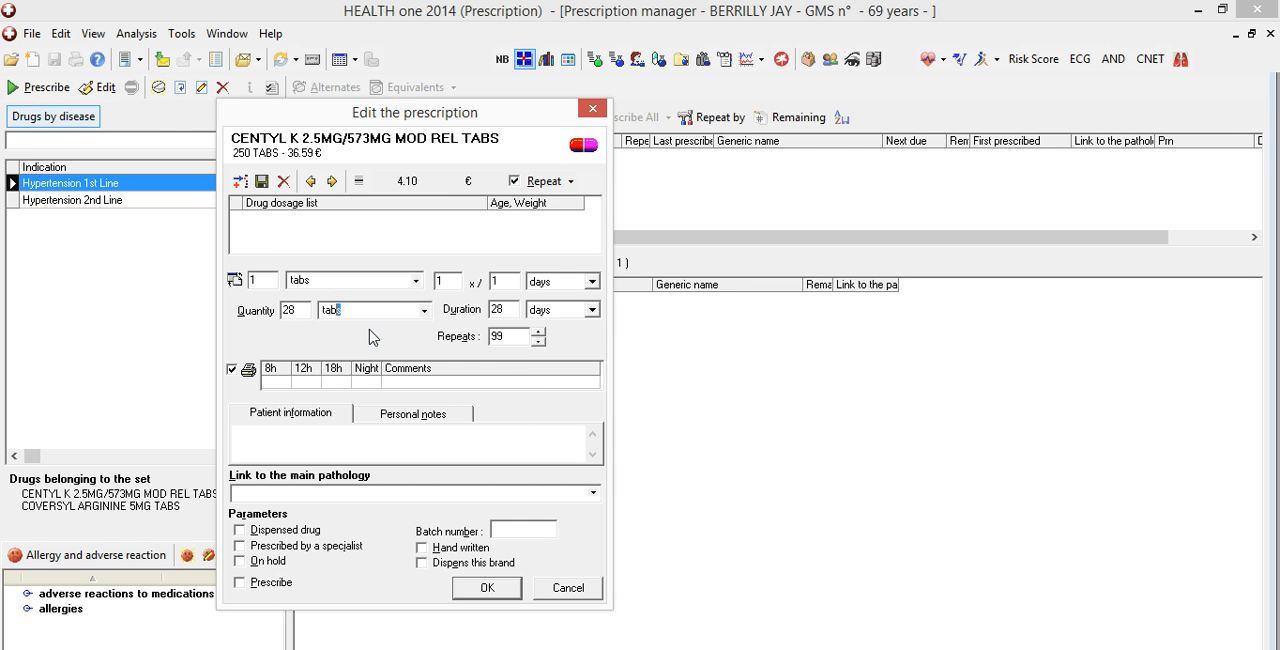
pyautogui.click(487, 587)
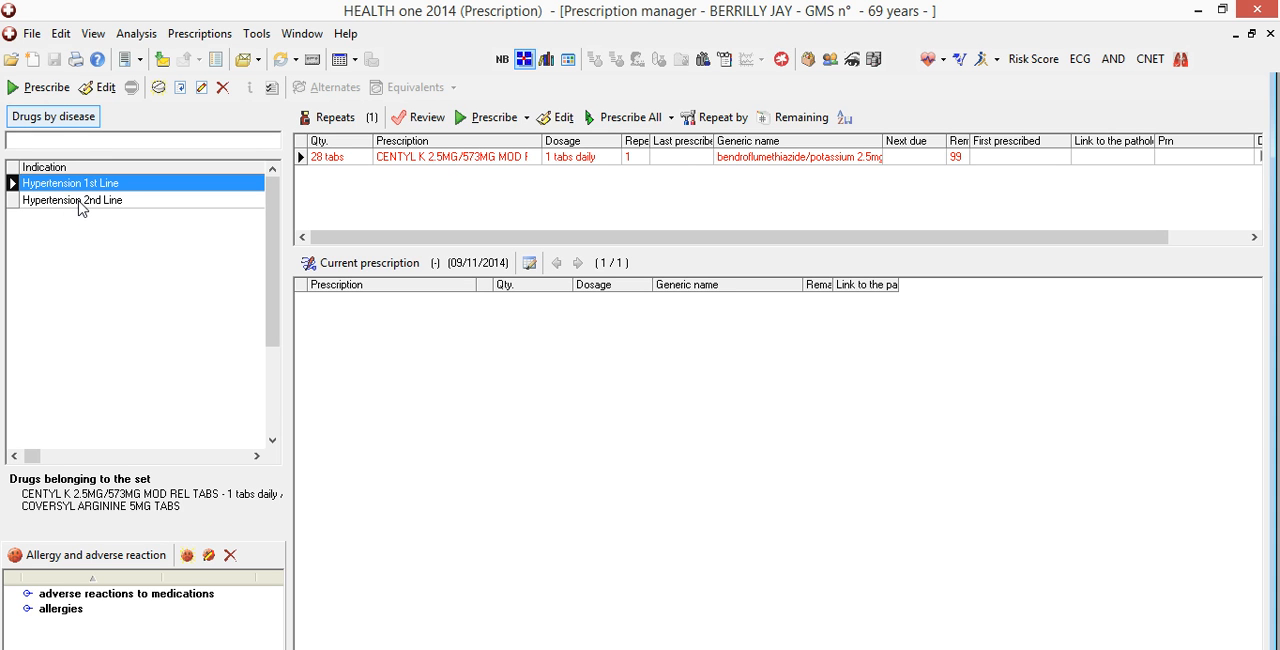
# Add the Hypertension 2nd Line set to the repeats, skipping the COVERSYL ARGININE and ISTIN prescriptions and accepting only KONVERGE 20MG/5MG TABS
pyautogui.moveTo(82, 205); pyautogui.dragTo(366, 196)
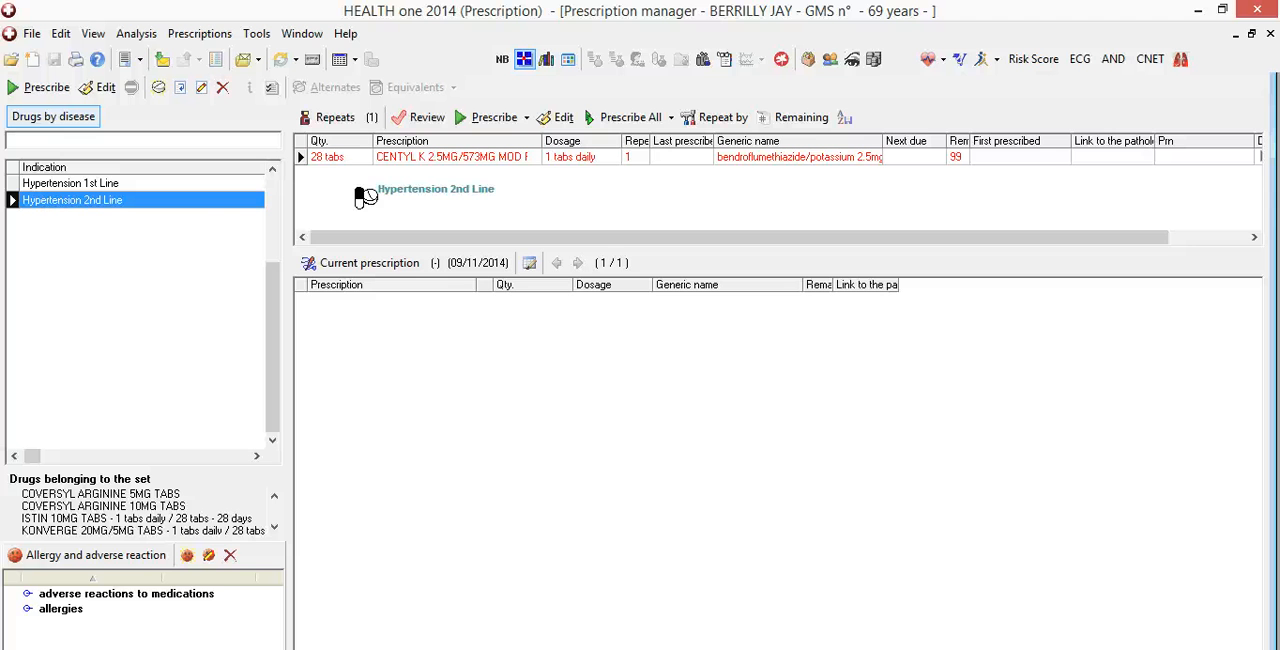
pyautogui.moveTo(366, 196); pyautogui.dragTo(352, 190)
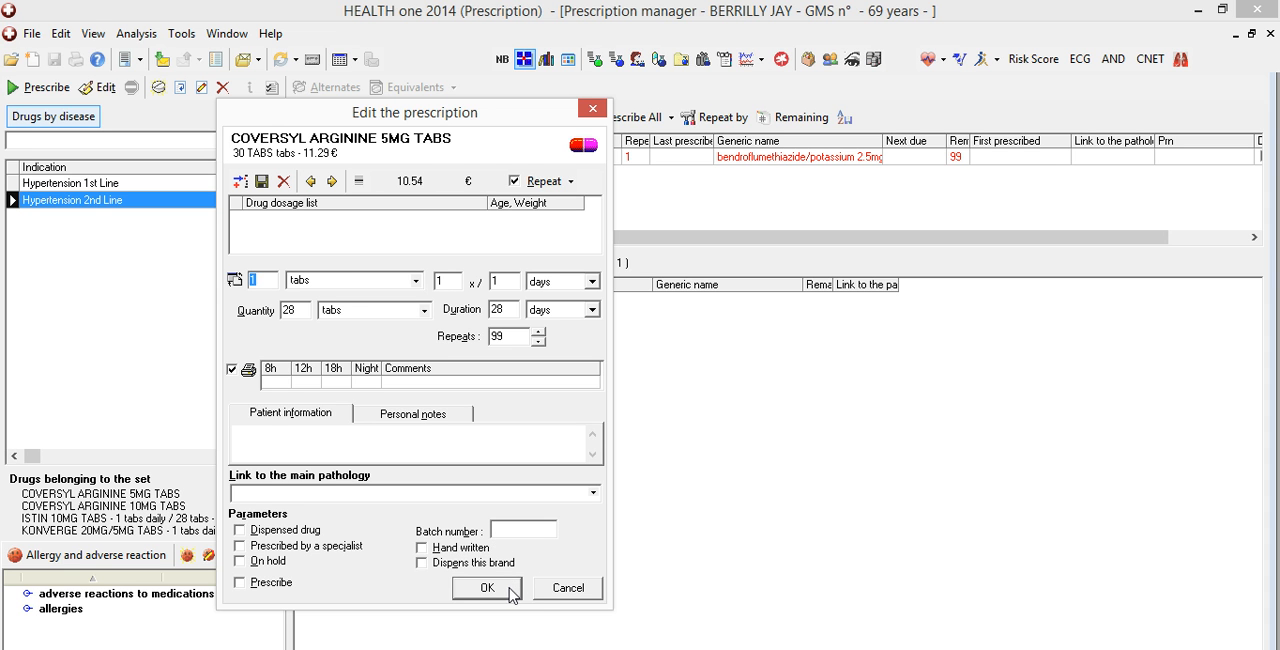
pyautogui.click(562, 594)
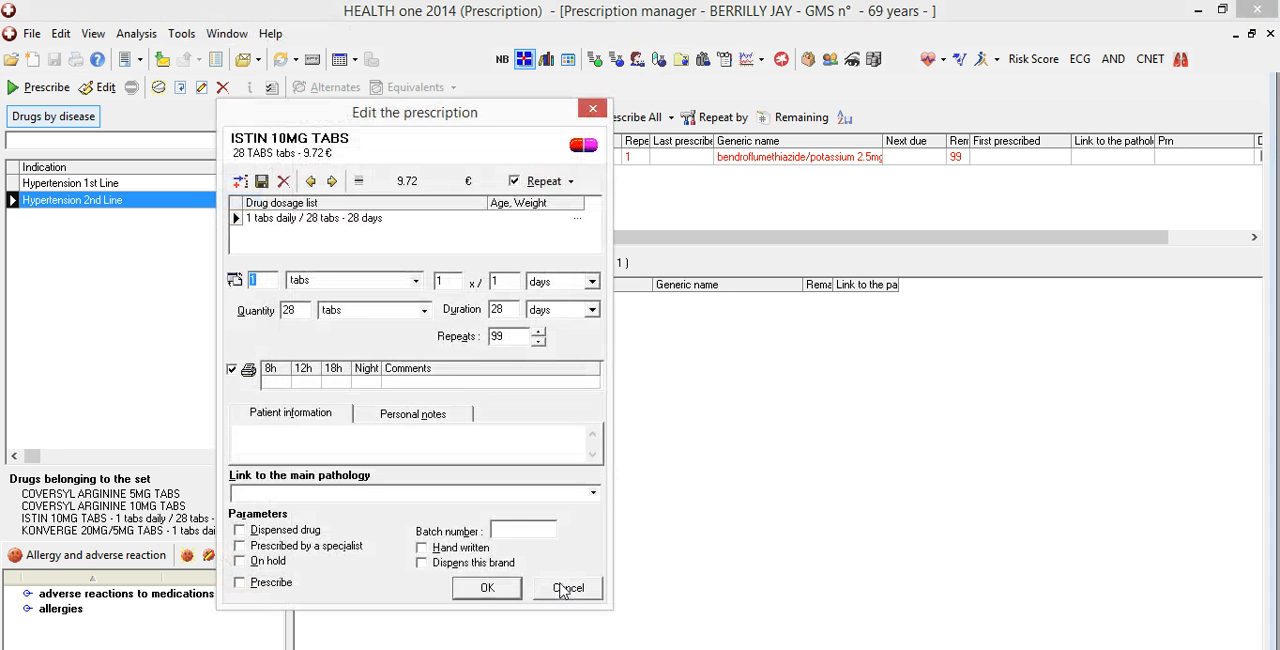
pyautogui.click(566, 588)
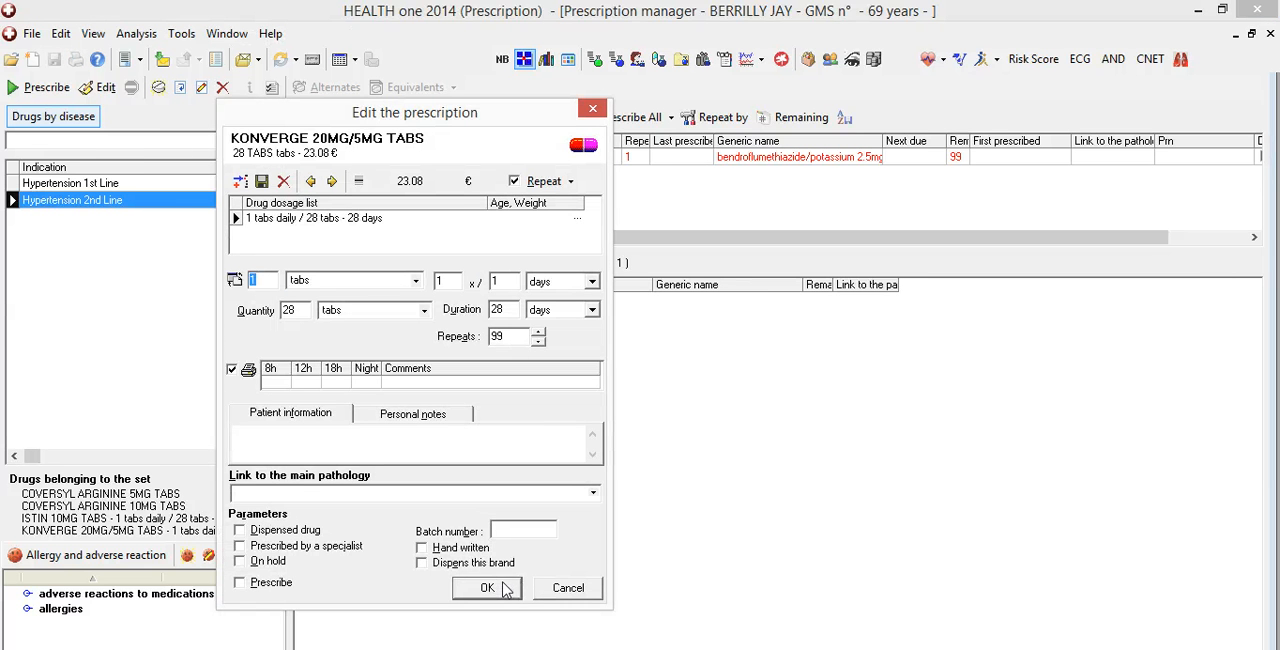
pyautogui.click(505, 589)
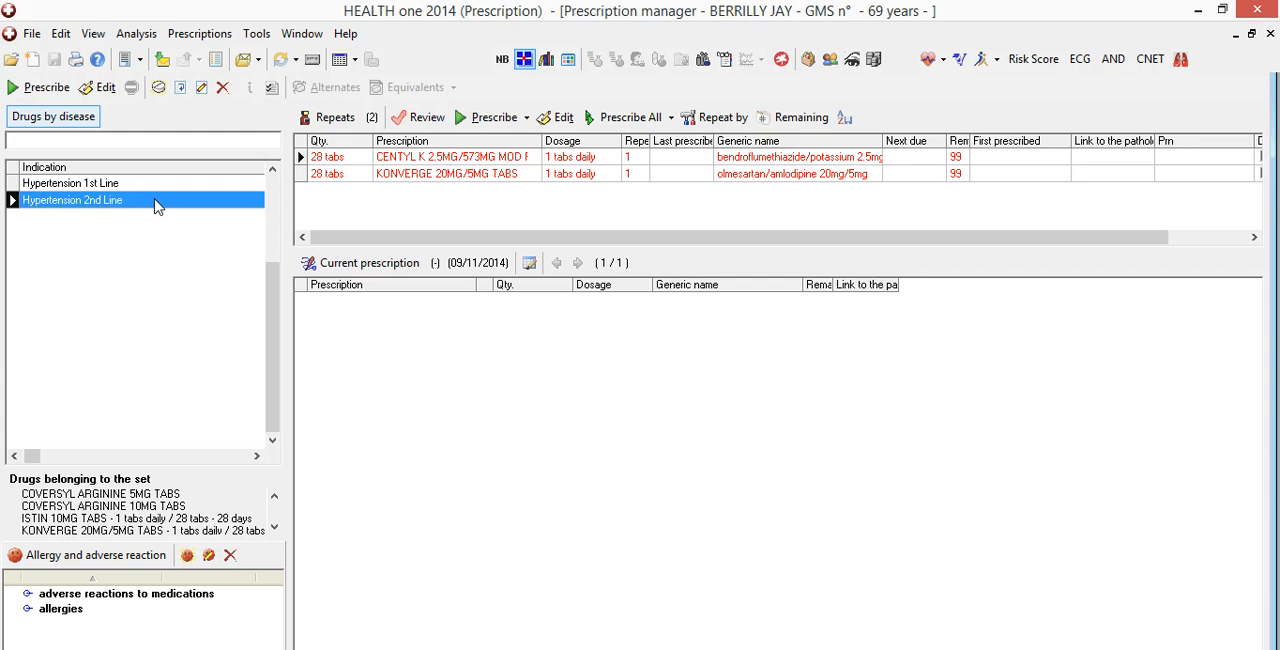
# Edit the Hypertension 2nd Line disease set so that a selector is displayed before prescribing the list
pyautogui.click(200, 88)
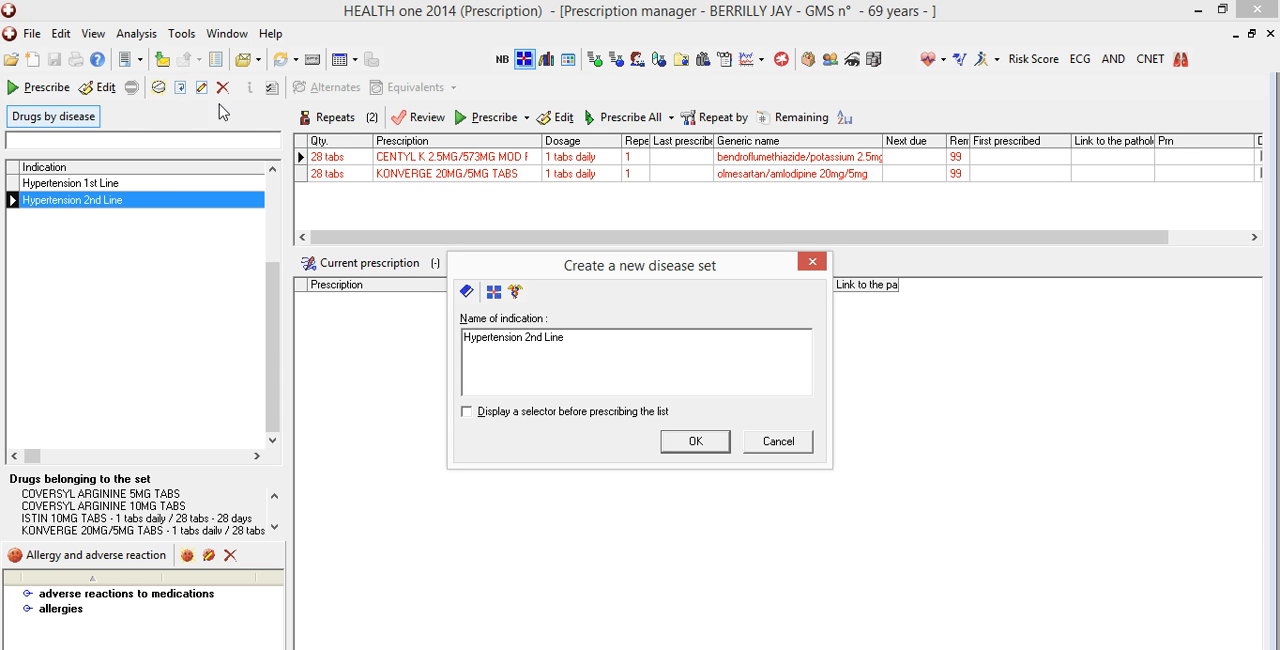
pyautogui.click(466, 412)
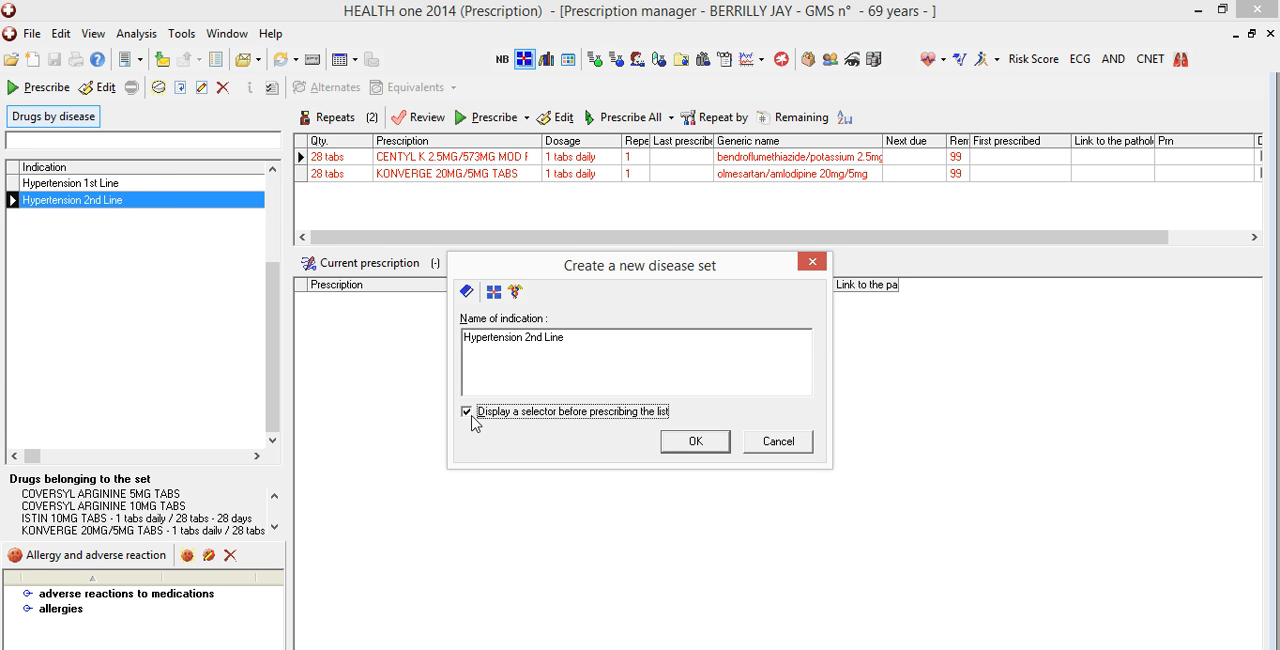
pyautogui.click(680, 443)
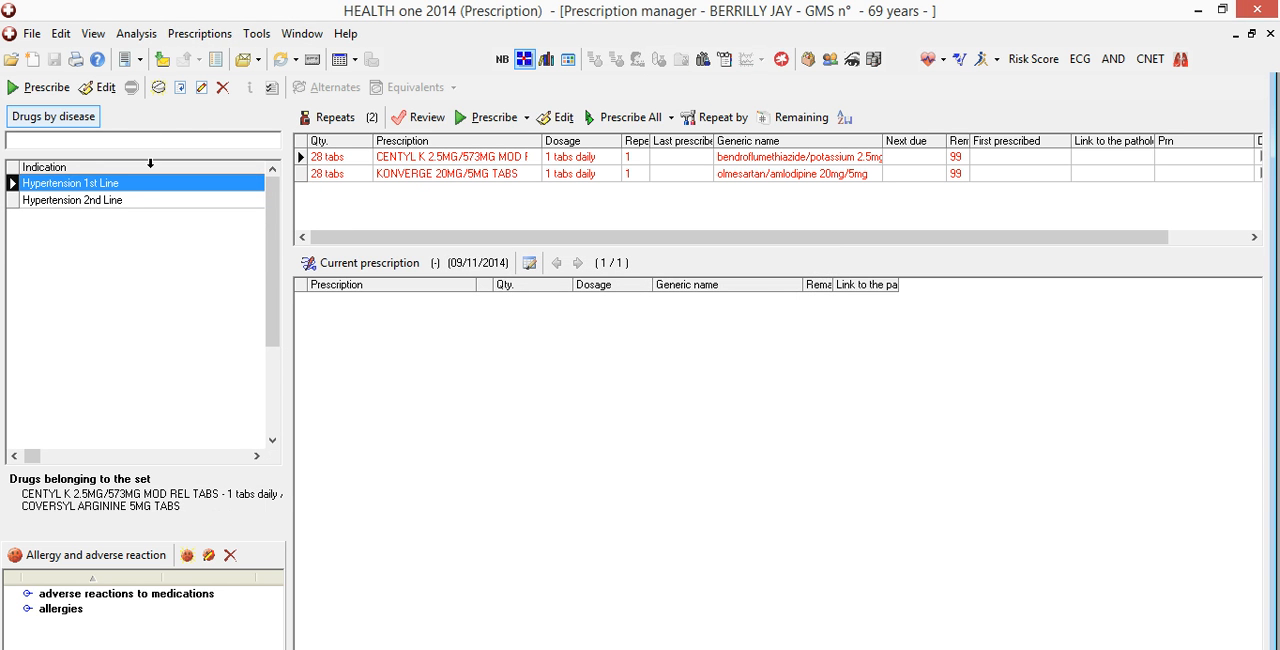
# Link both repeat drugs, CENTYL K and KONVERGE, to the hypertension pathology
pyautogui.click(300, 146)
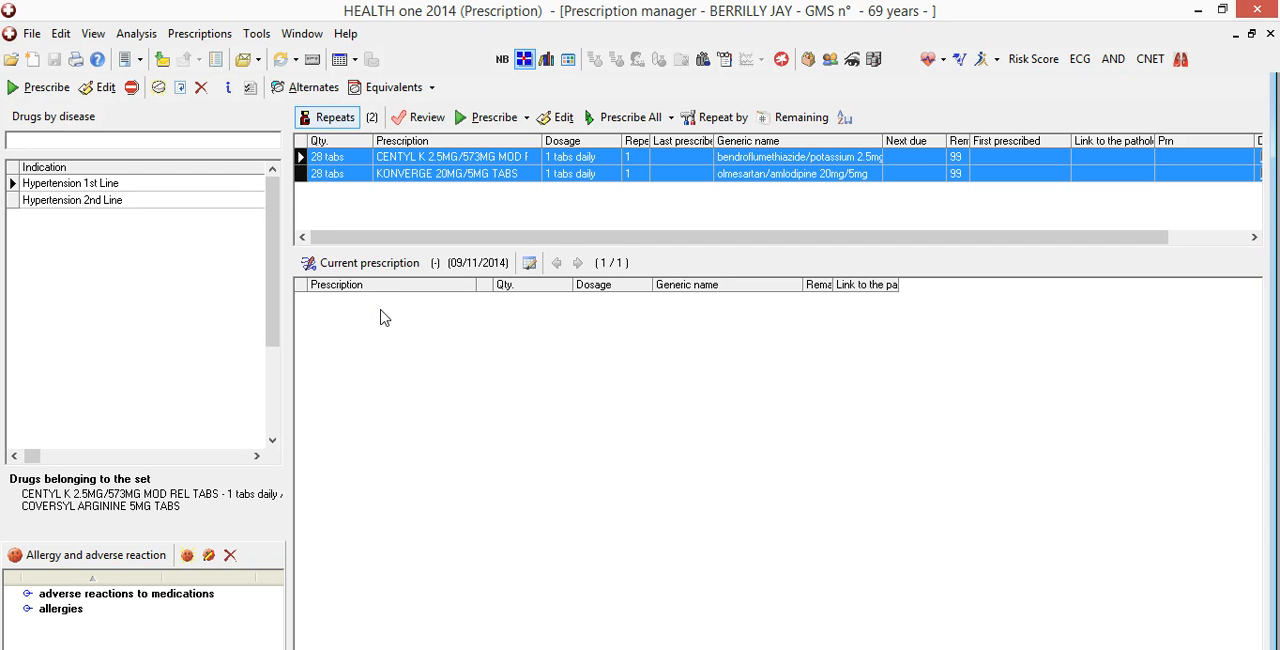
pyautogui.rightClick(370, 165)
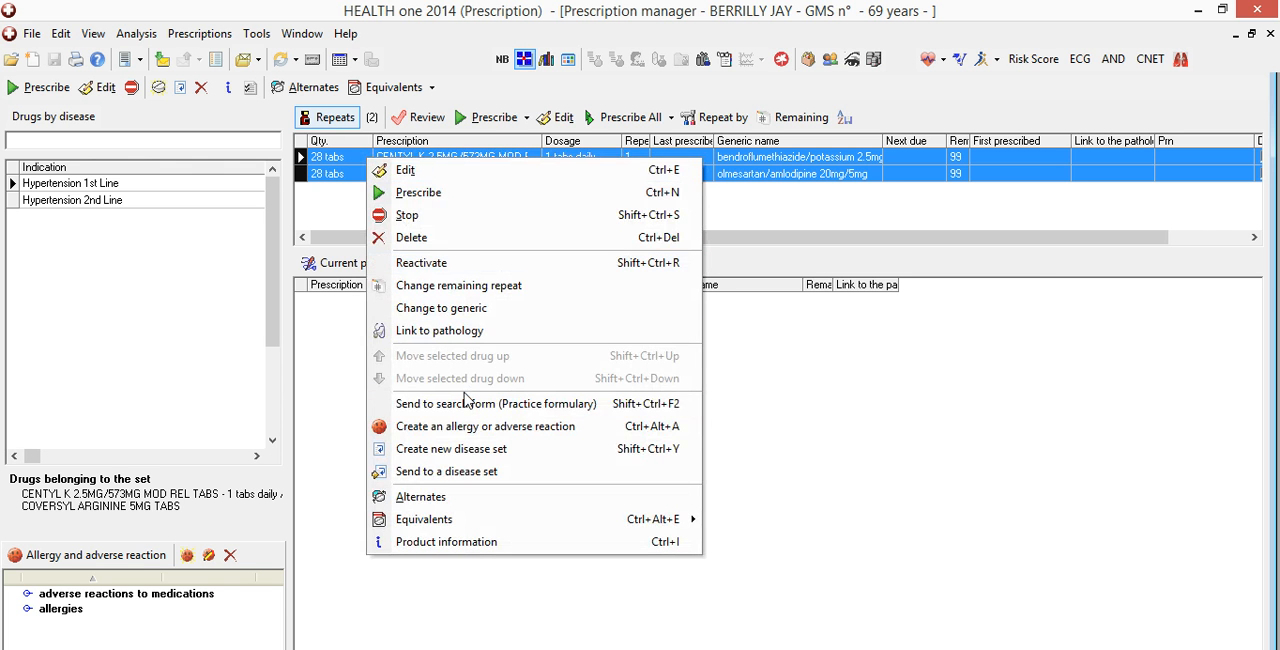
pyautogui.click(450, 332)
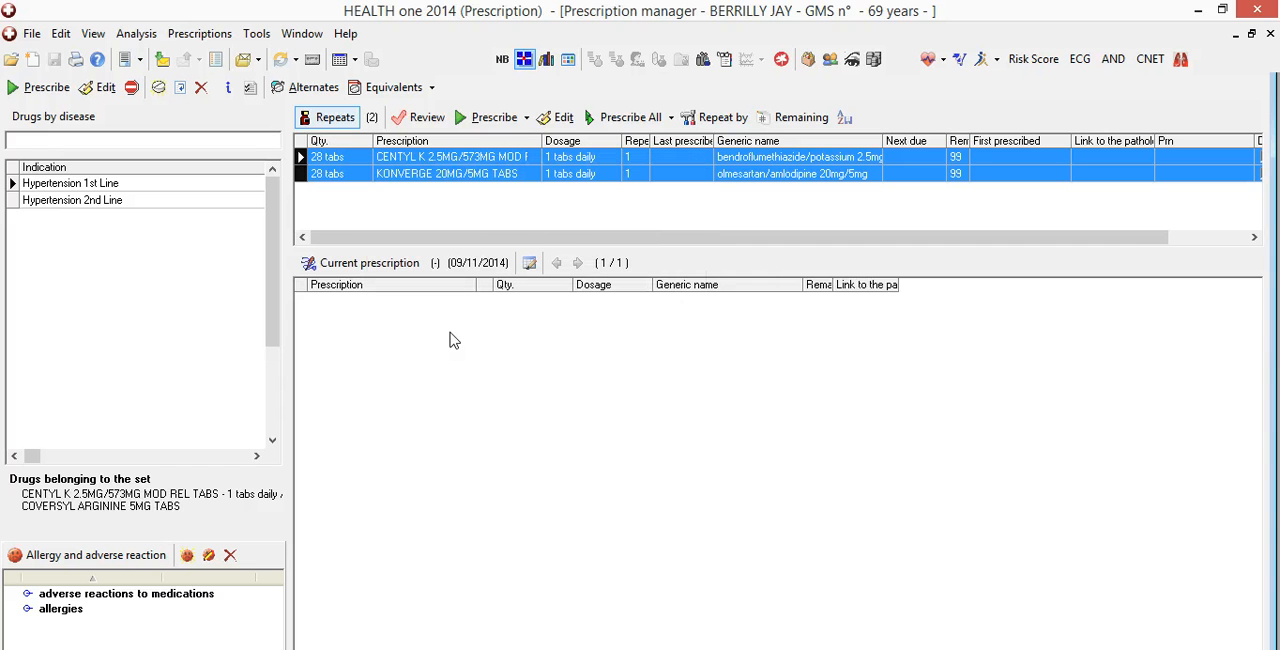
pyautogui.write('hy')
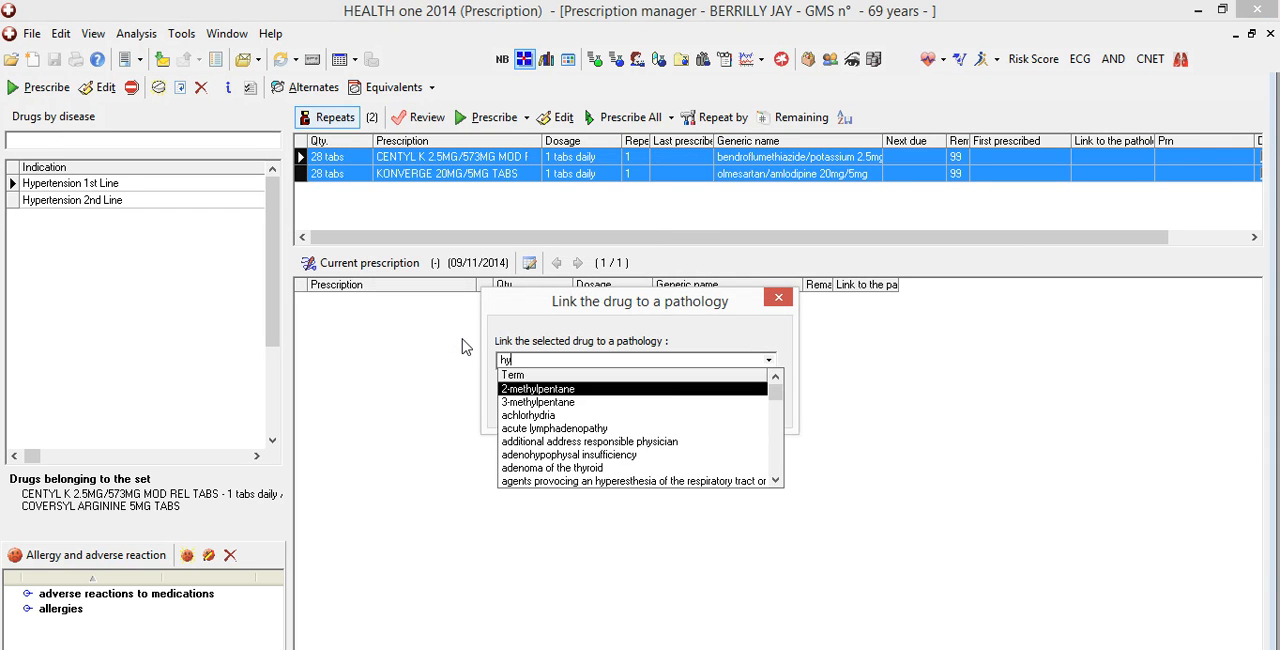
pyautogui.write('perte')
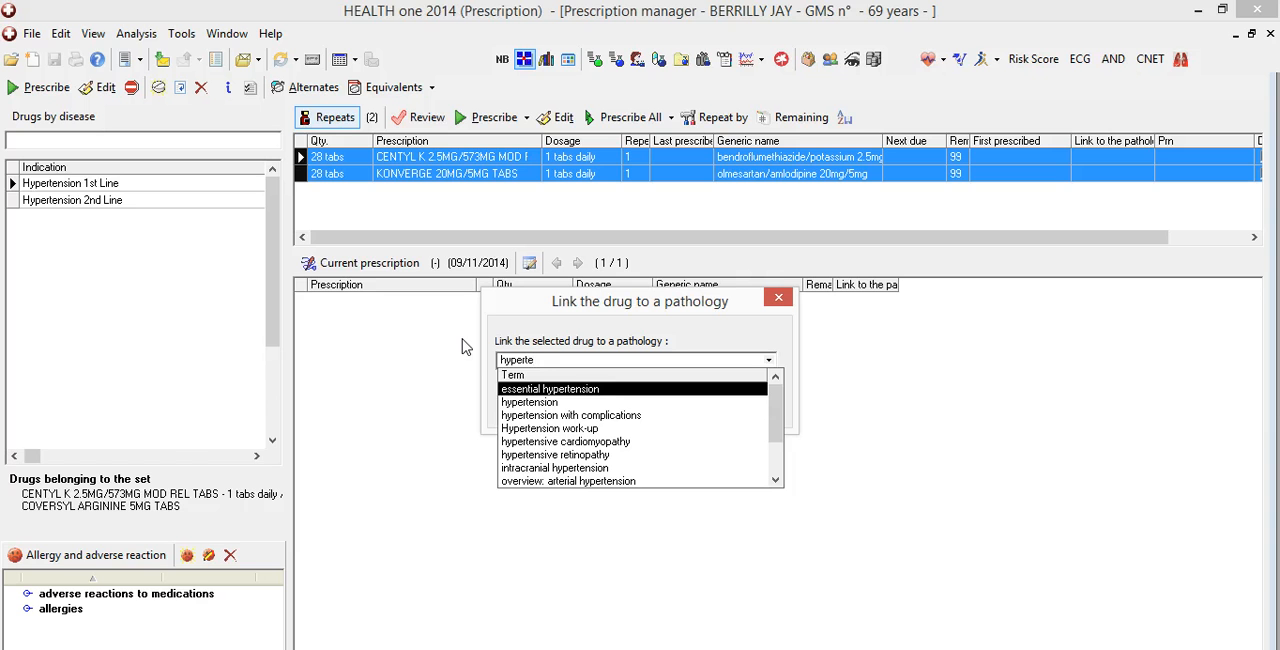
pyautogui.press('Down')
pyautogui.press('Return')
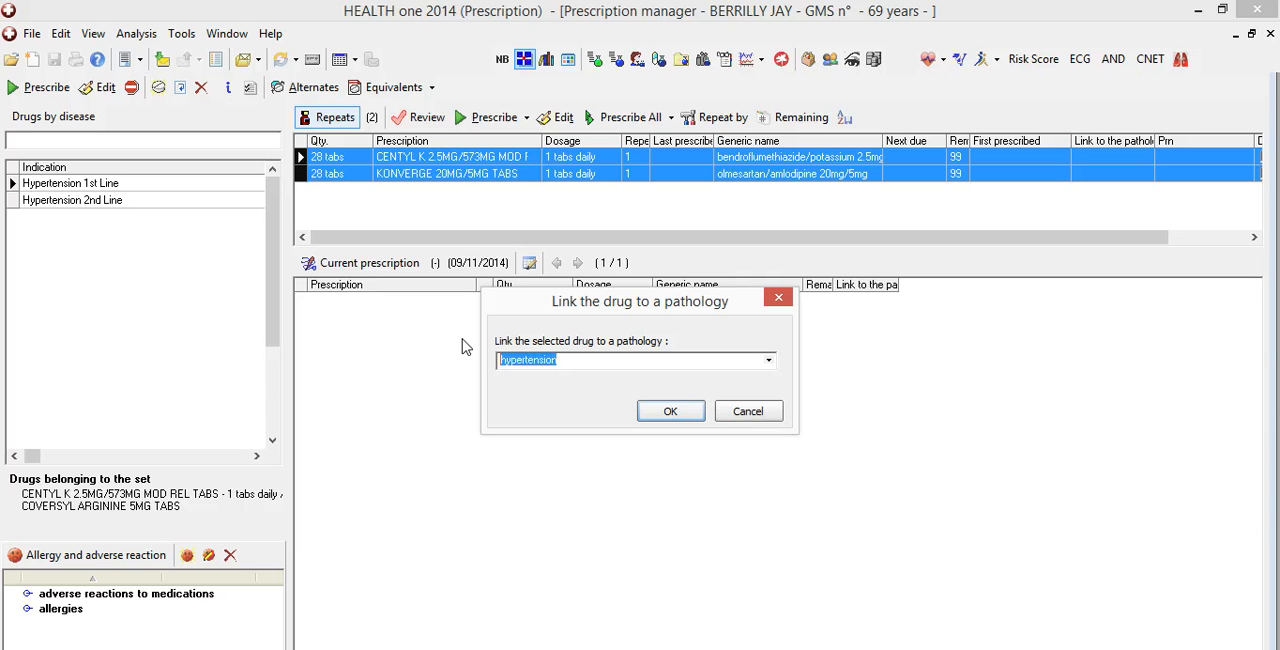
pyautogui.click(671, 411)
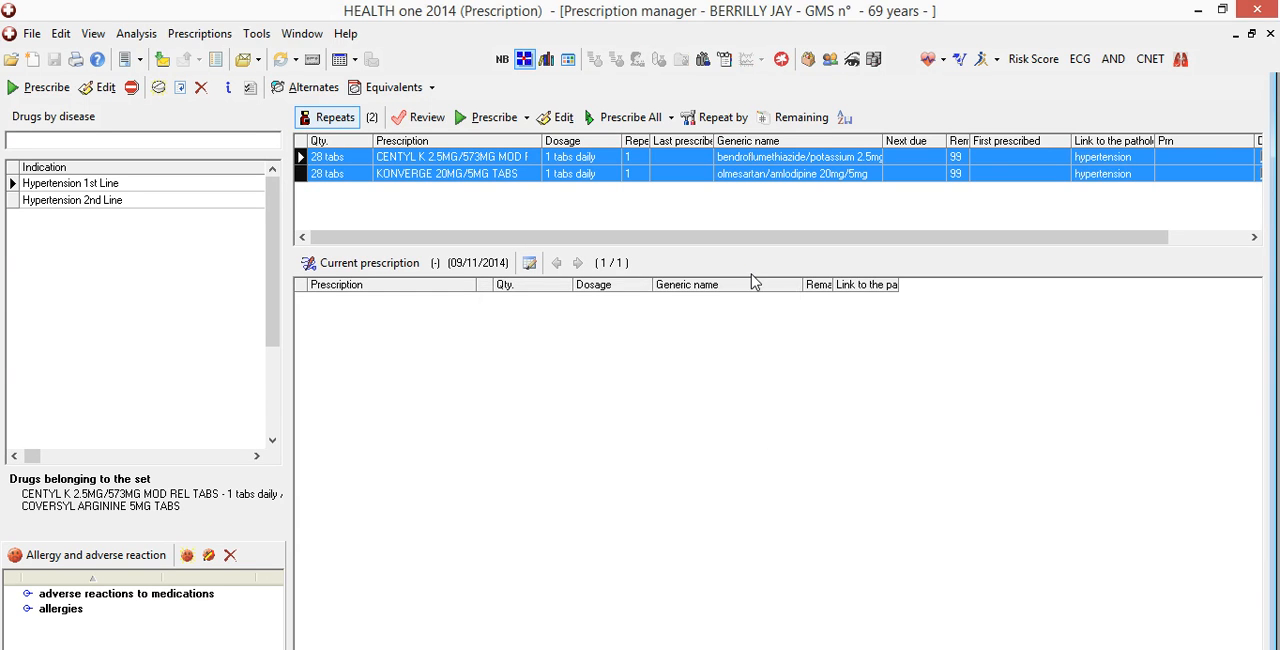